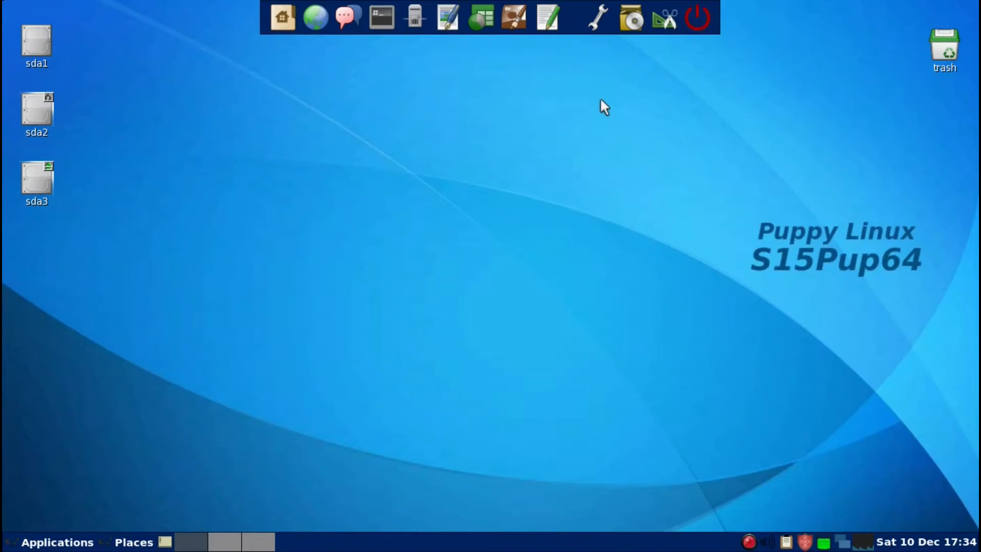
View the Quick Setup settings in Screenshot.png from the home folder, closing the image and the folder after viewing
{"action": "left_click", "coordinate": [283, 18]}
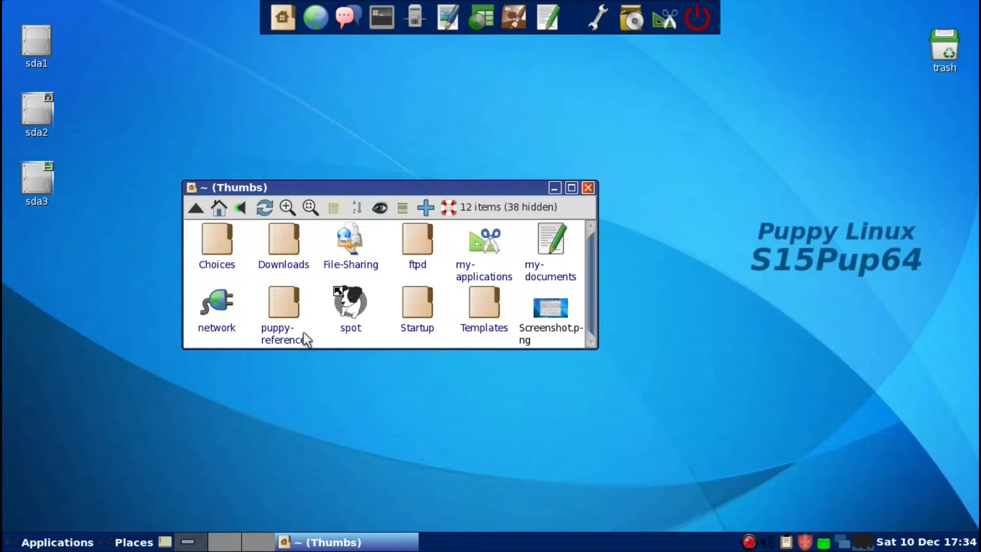
{"action": "left_click", "coordinate": [552, 315]}
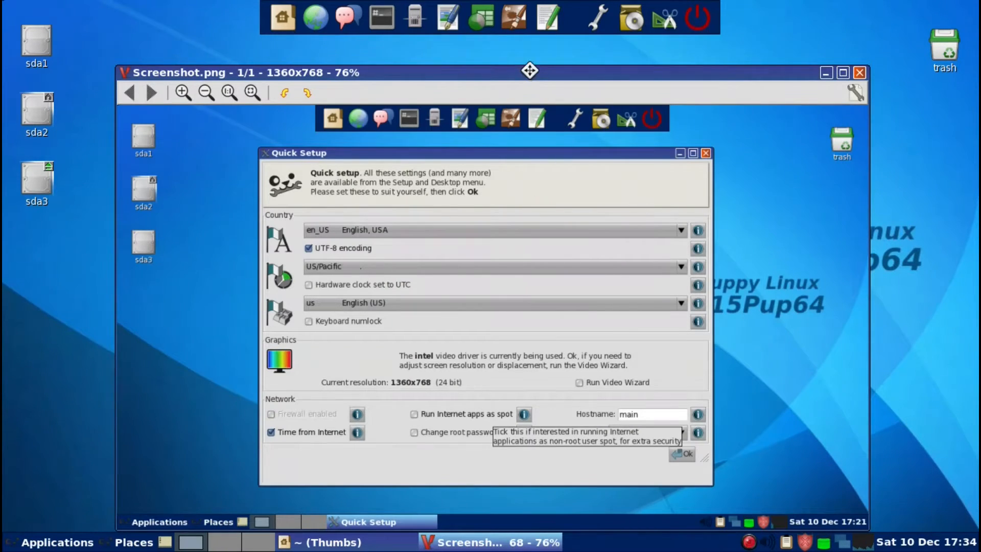
{"action": "left_click_drag", "start_coordinate": [534, 80], "coordinate": [522, 58]}
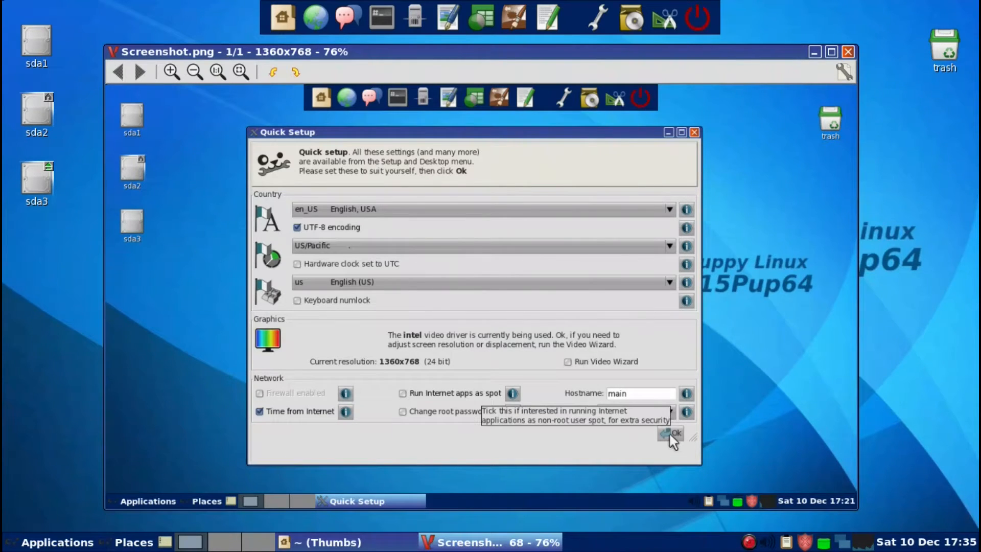
{"action": "left_click", "coordinate": [848, 52]}
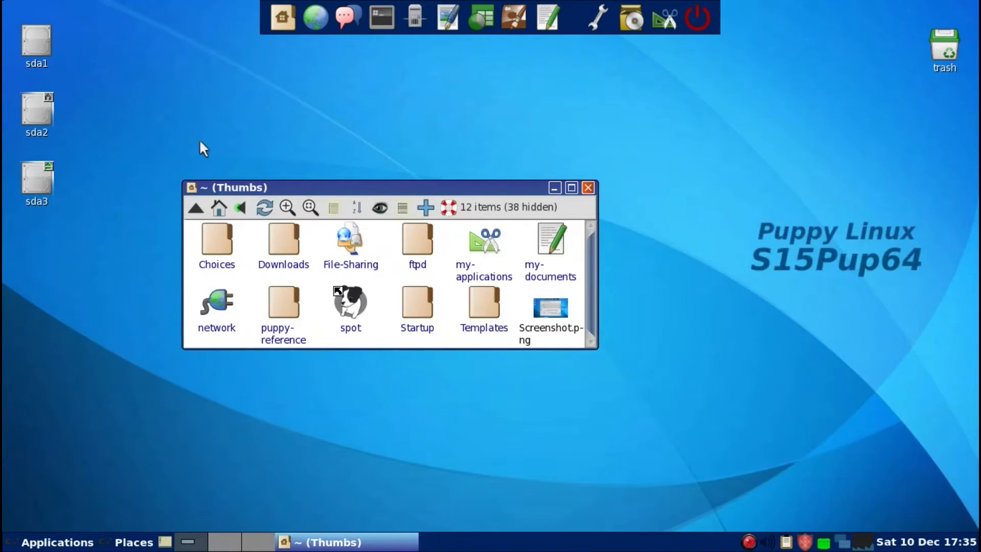
{"action": "left_click", "coordinate": [587, 187]}
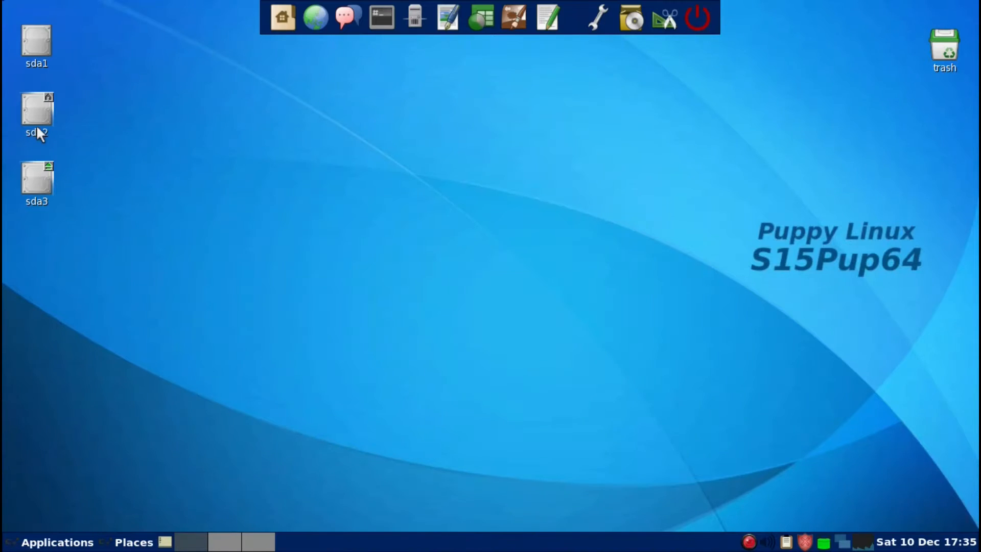
Inspect the Puppy save folders and files in the save directory on the sda2 drive
{"action": "mouse_move", "coordinate": [35, 118]}
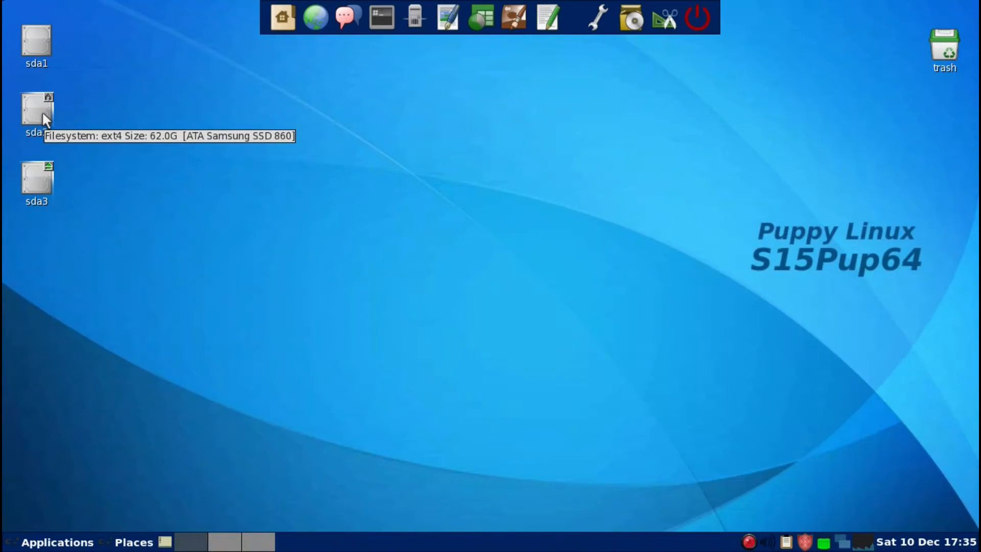
{"action": "left_click", "coordinate": [42, 113]}
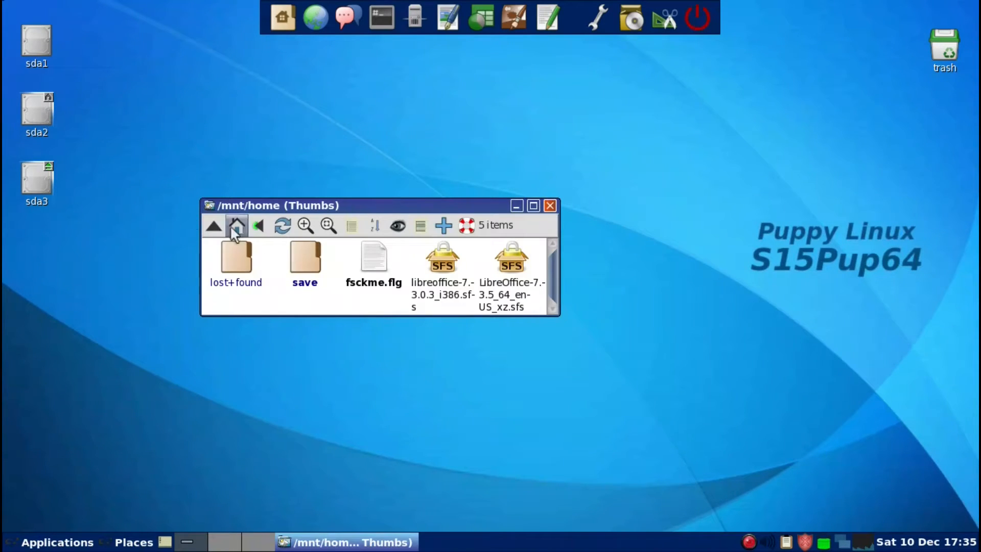
{"action": "left_click", "coordinate": [292, 259]}
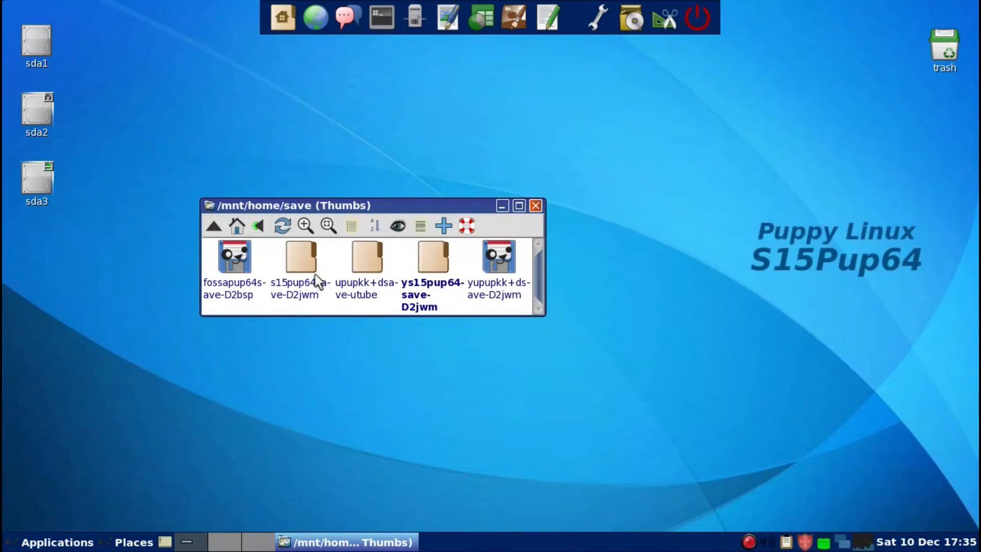
{"action": "key", "text": "minus"}
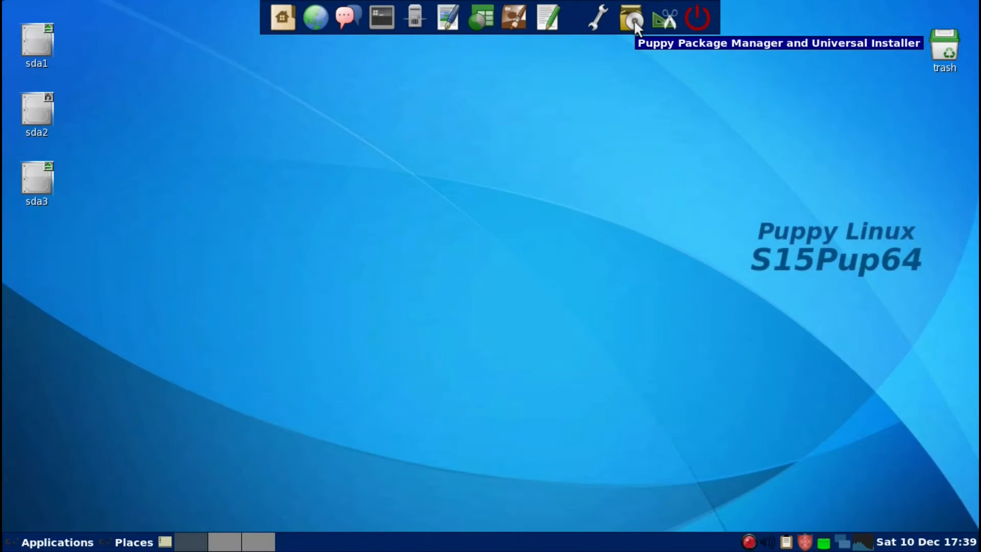
Open the Puppy Package Manager from the application install options, continuing past the web browser advice
{"action": "left_click", "coordinate": [634, 20]}
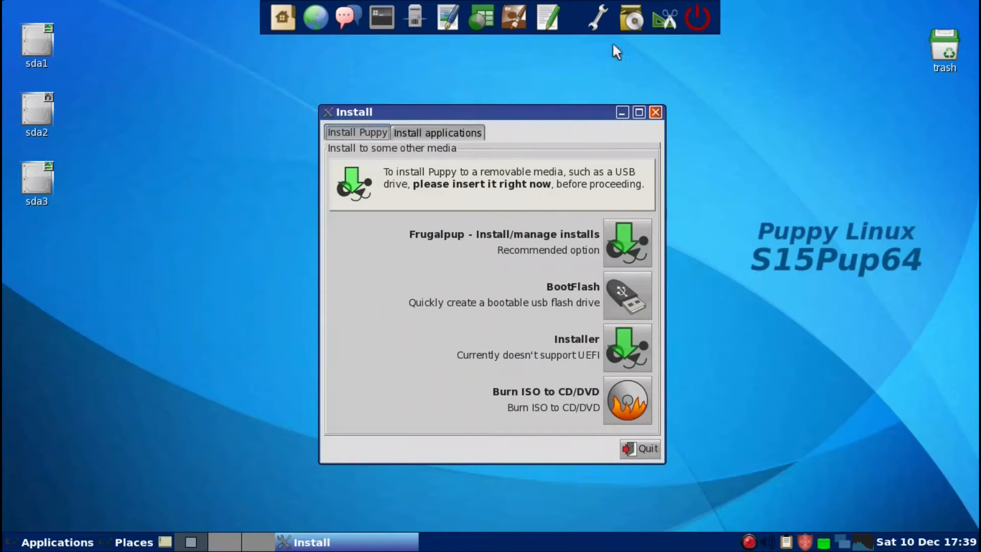
{"action": "left_click", "coordinate": [462, 133]}
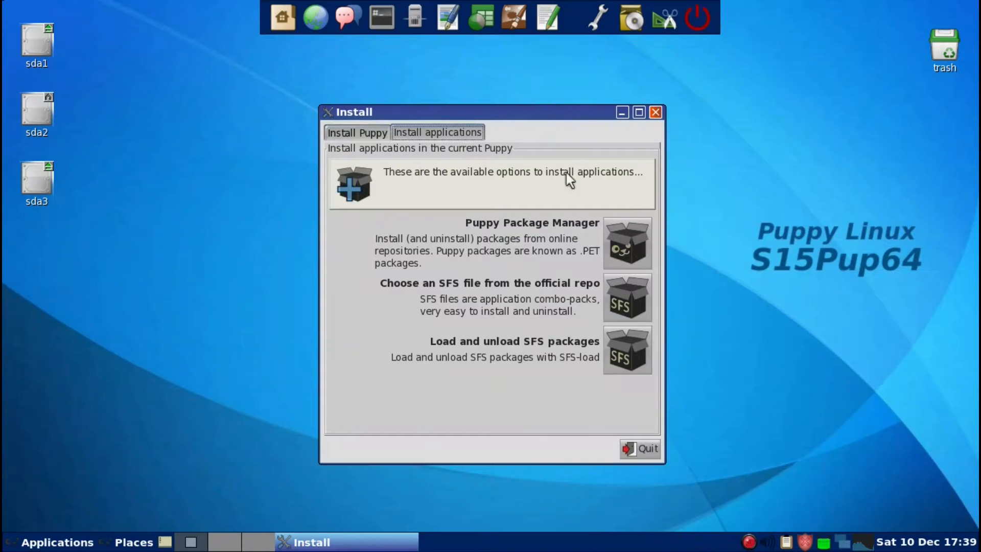
{"action": "left_click", "coordinate": [633, 241]}
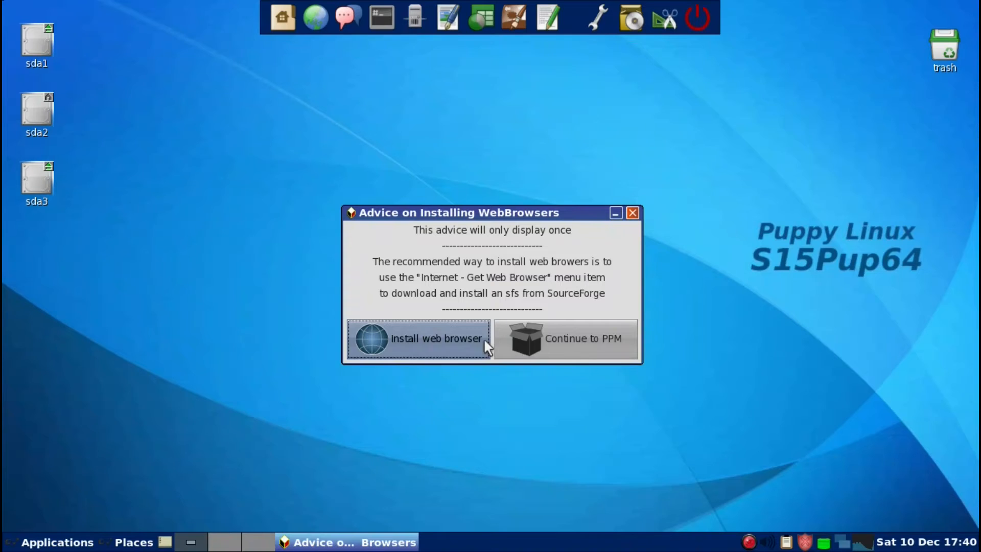
{"action": "left_click", "coordinate": [554, 338]}
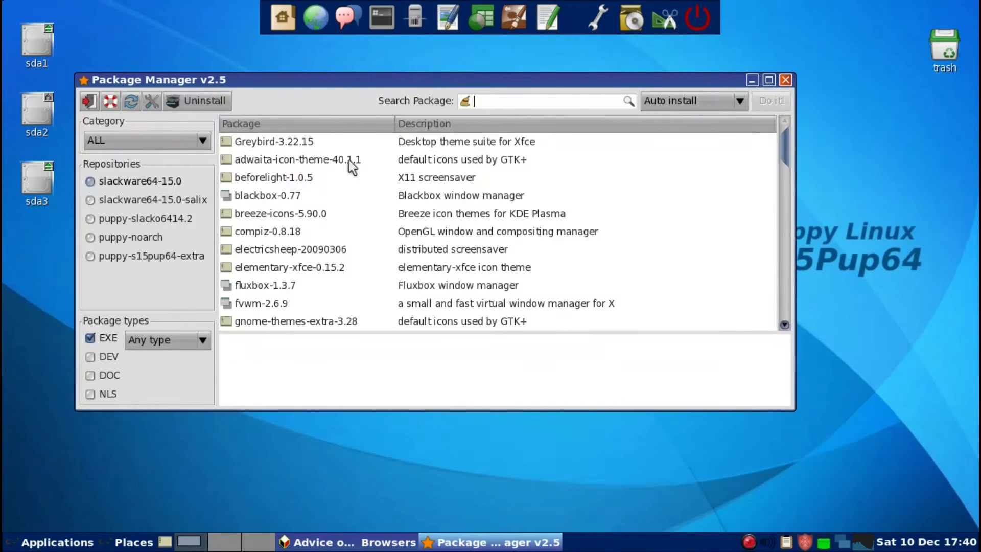
Enable the puppy-common64-official, slackware64-15.0-extra and slackware64-ponce-s15pup repositories in the package manager configuration
{"action": "left_click", "coordinate": [153, 99]}
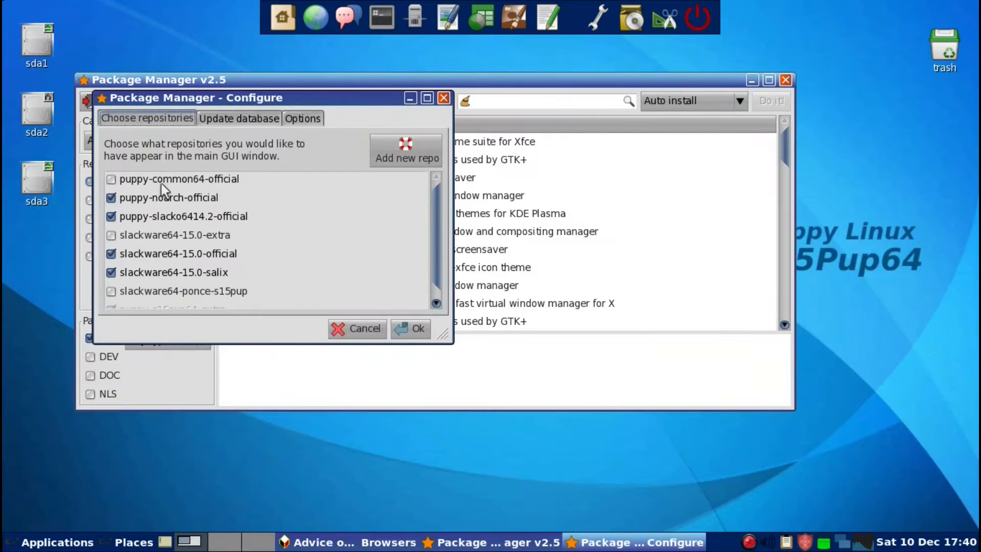
{"action": "left_click", "coordinate": [156, 179]}
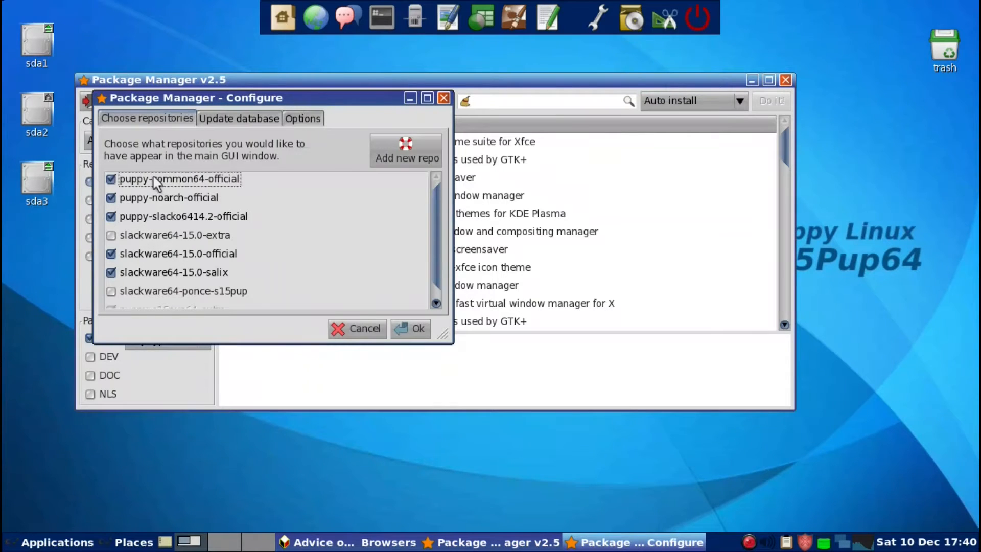
{"action": "left_click", "coordinate": [131, 234]}
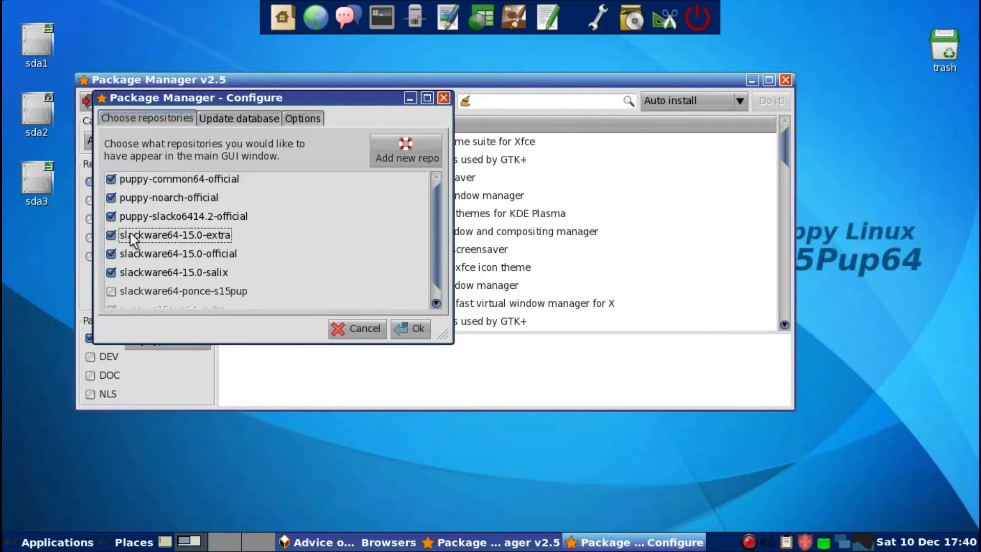
{"action": "scroll", "coordinate": [180, 290], "scroll_direction": "down", "scroll_amount": 1}
{"action": "left_click", "coordinate": [176, 282]}
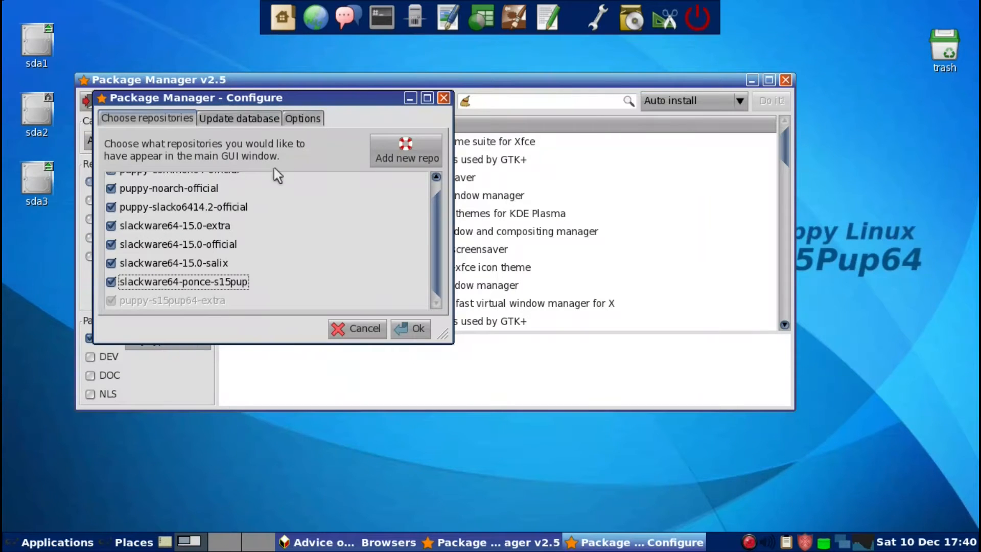
{"action": "left_click", "coordinate": [406, 327]}
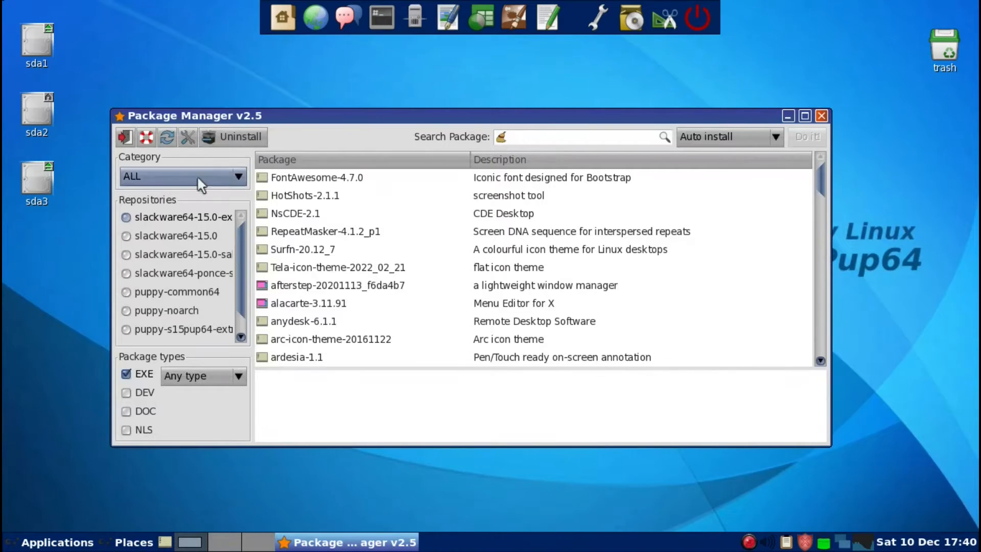
Update all package repository databases from the package manager configuration and accept the configuration
{"action": "left_click", "coordinate": [188, 138]}
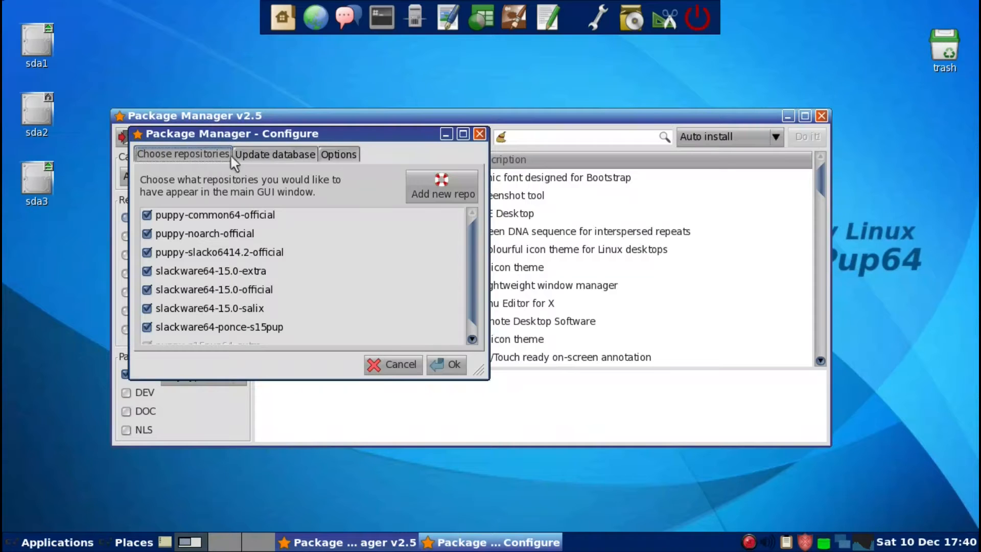
{"action": "left_click", "coordinate": [258, 154]}
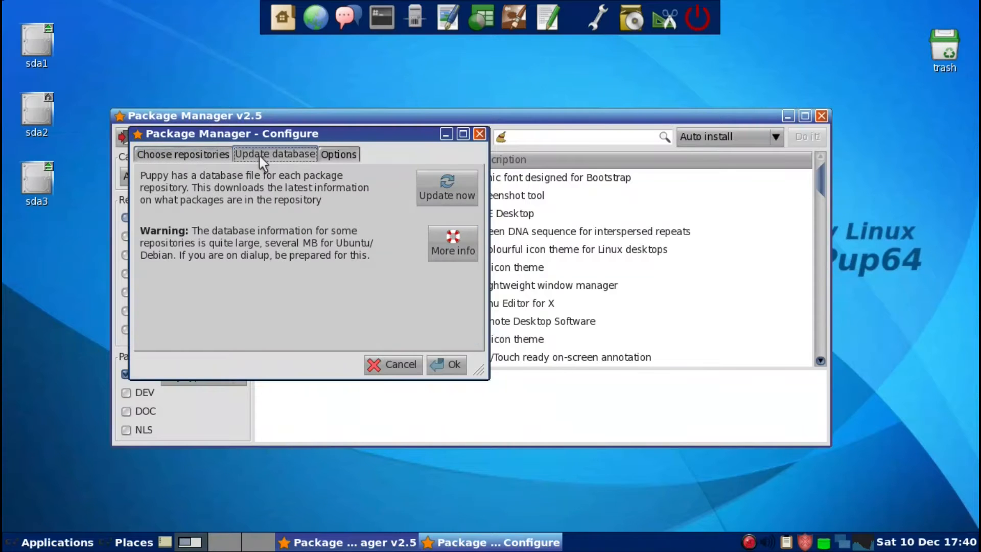
{"action": "left_click", "coordinate": [433, 185]}
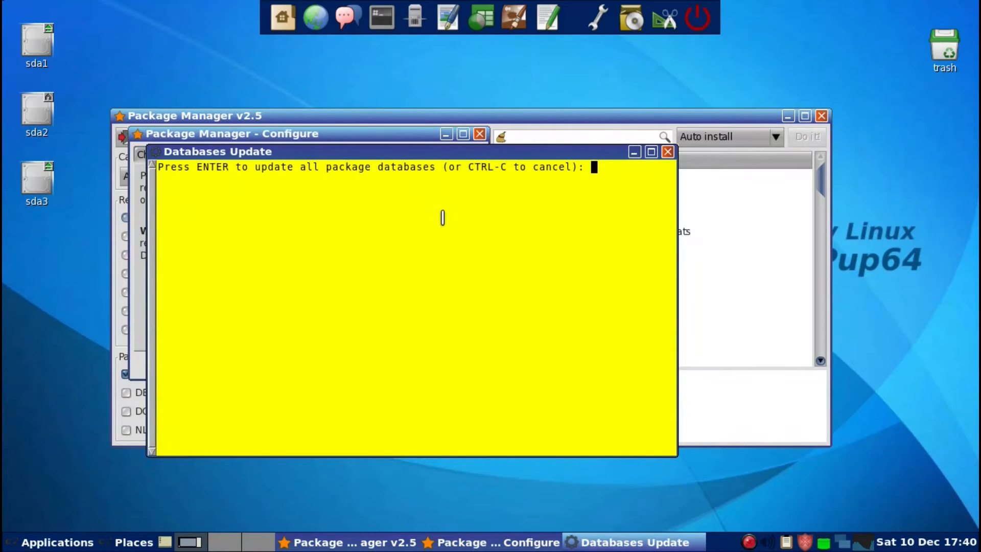
{"action": "key", "text": "Return"}
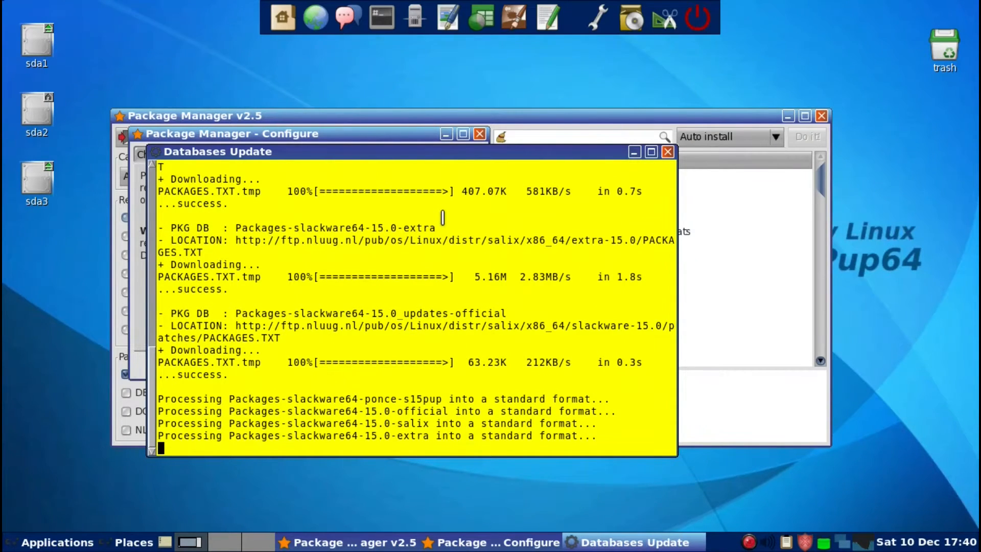
{"action": "key", "text": "Return"}
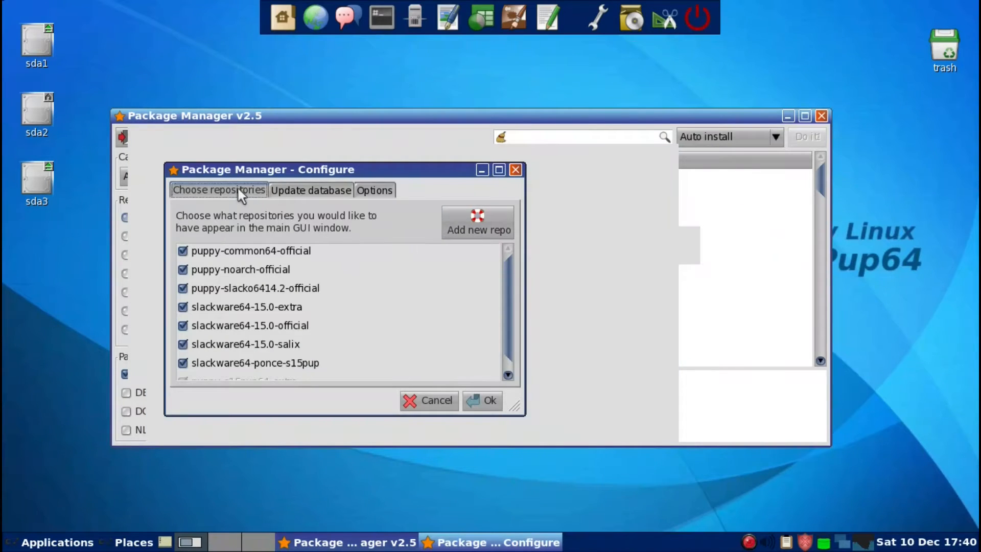
{"action": "left_click", "coordinate": [483, 394]}
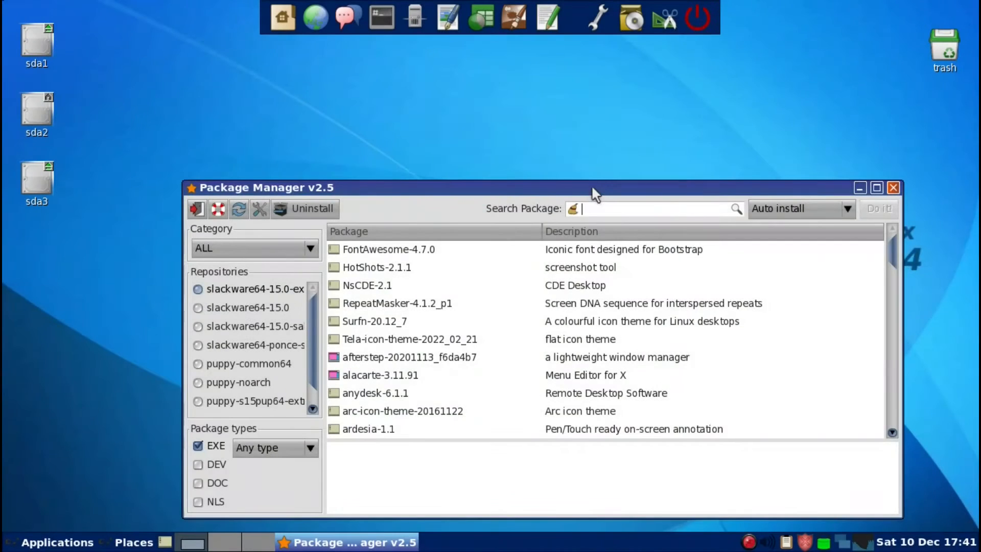
Search the packages for "ubuntu font" and auto-install ttf-ubuntu-font-family-0.83 from slackware64-15.0-extra
{"action": "left_click_drag", "start_coordinate": [573, 156], "coordinate": [569, 151]}
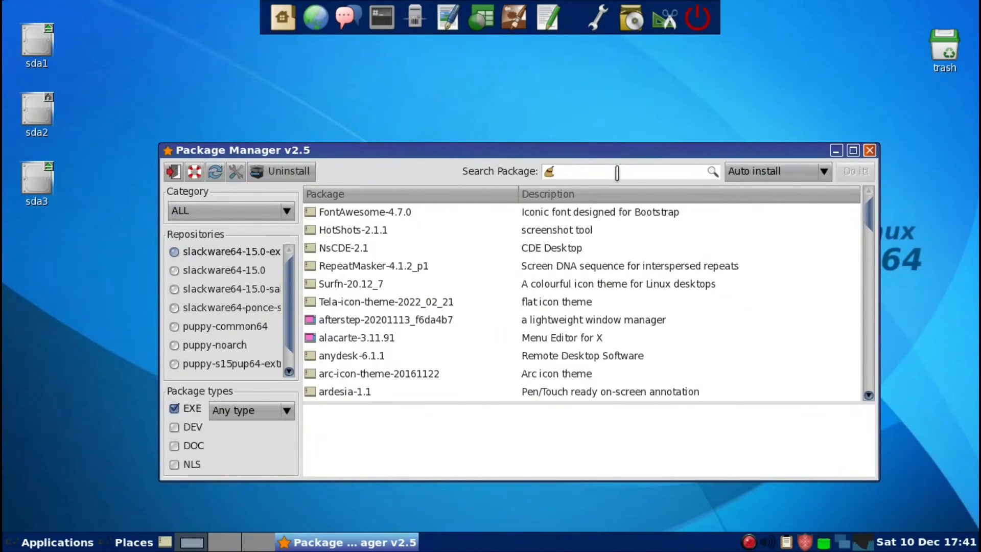
{"action": "type", "text": "ubuntu font"}
{"action": "key", "text": "Return"}
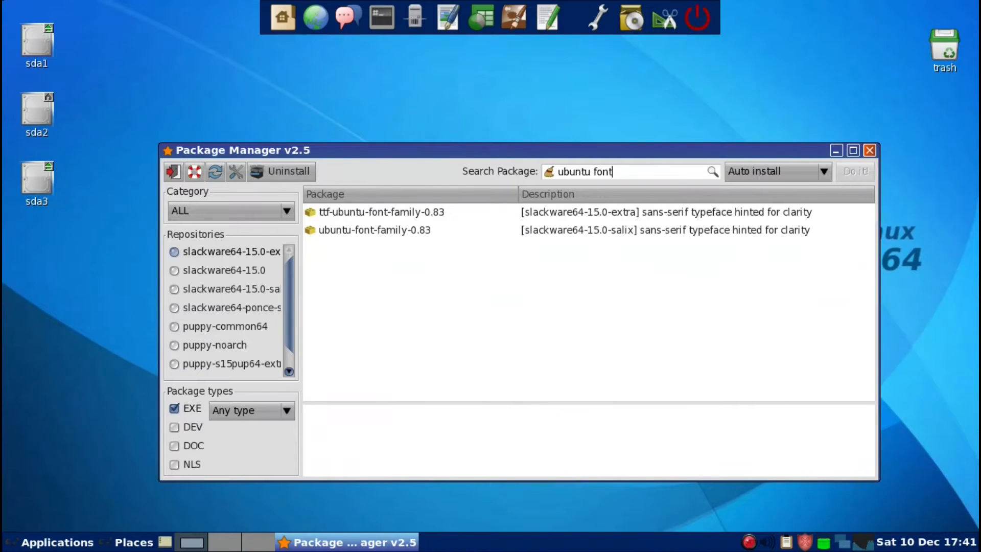
{"action": "left_click", "coordinate": [455, 216]}
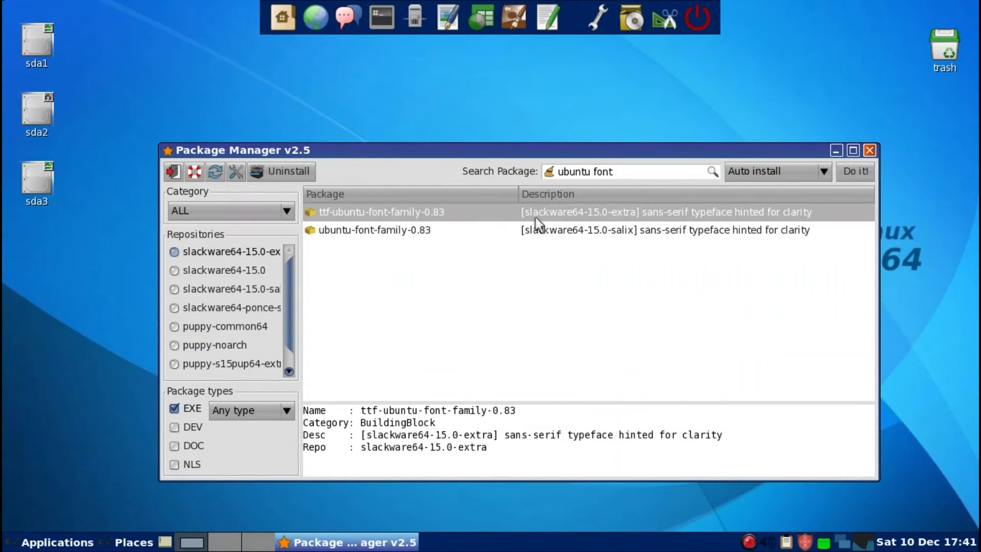
{"action": "left_click", "coordinate": [844, 170]}
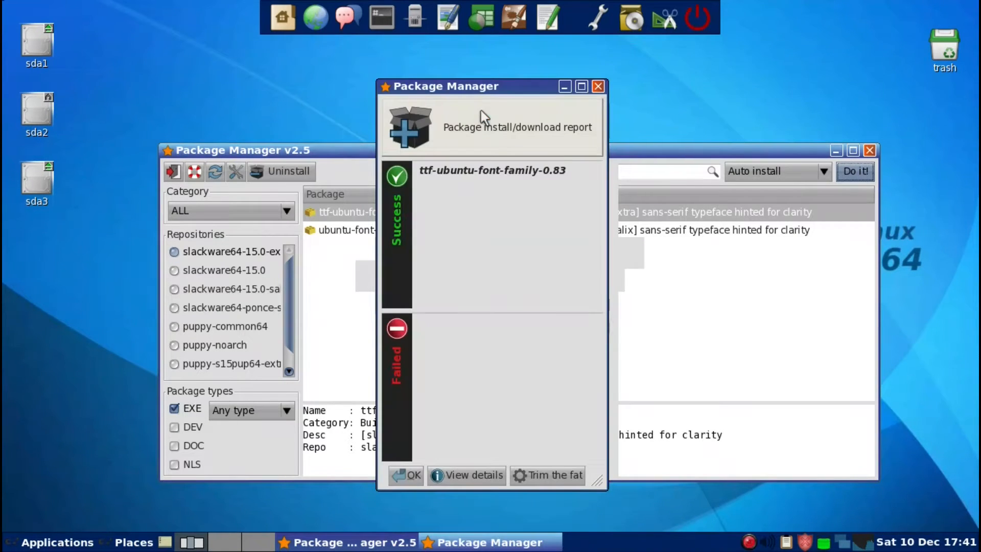
{"action": "left_click", "coordinate": [406, 468]}
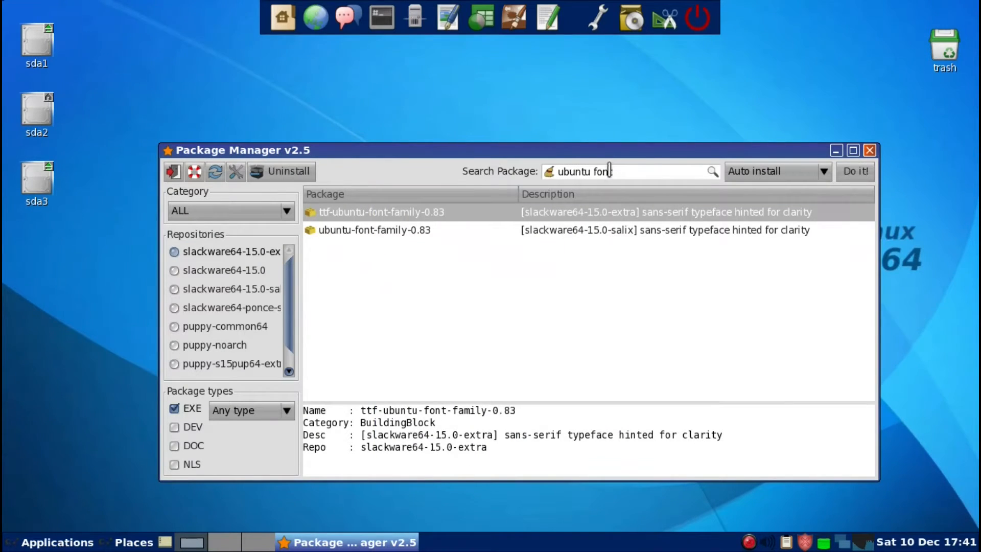
Search the packages for "rofi", auto-install rofi-1.7.3 from slackware64-15.0-extra, and close the install report
{"action": "left_click_drag", "start_coordinate": [617, 172], "coordinate": [540, 157]}
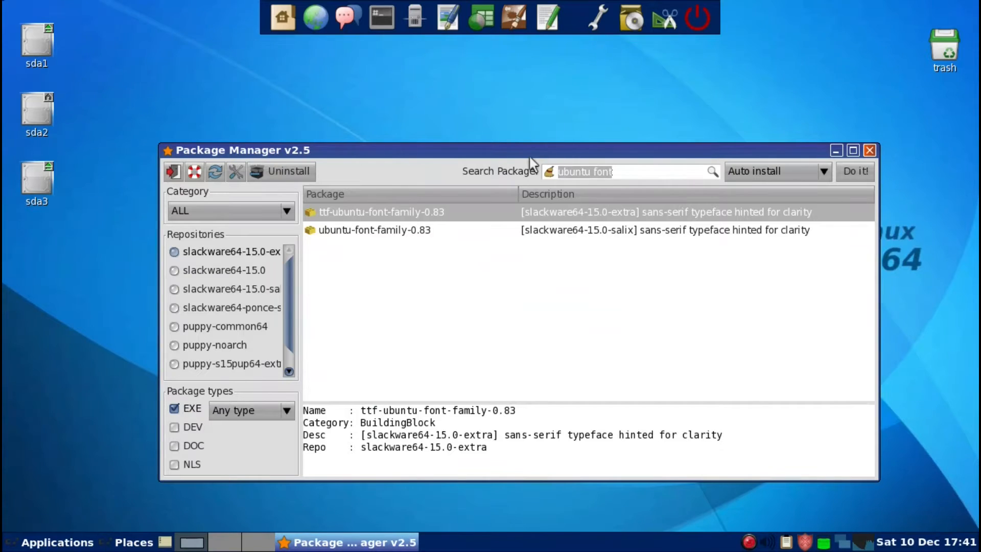
{"action": "type", "text": "rofi"}
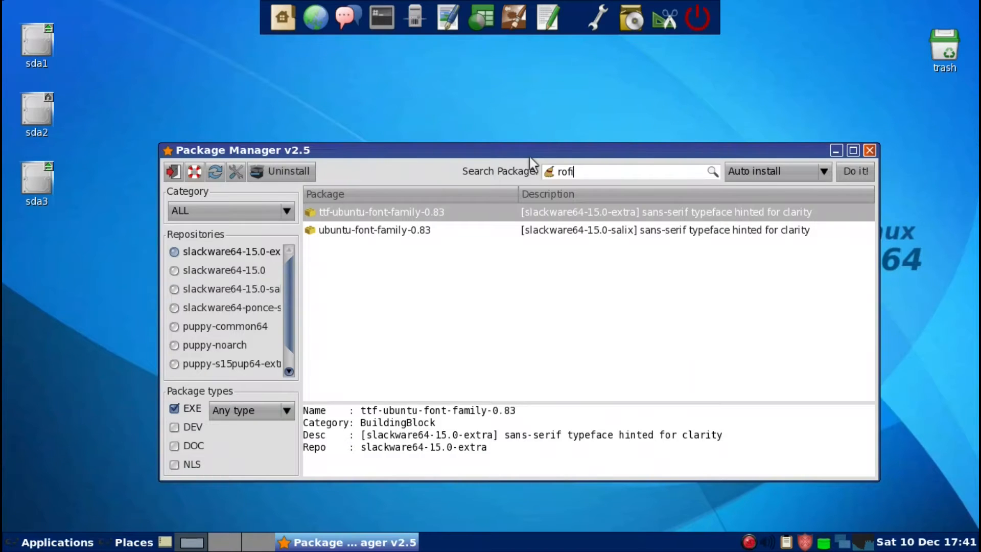
{"action": "right_click", "coordinate": [537, 92]}
{"action": "mouse_move", "coordinate": [537, 92]}
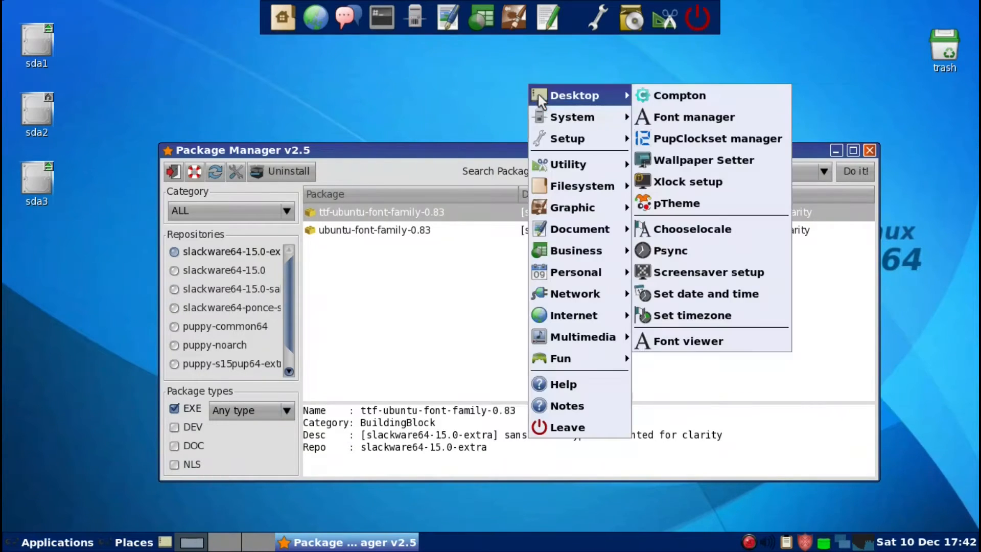
{"action": "left_click", "coordinate": [661, 59]}
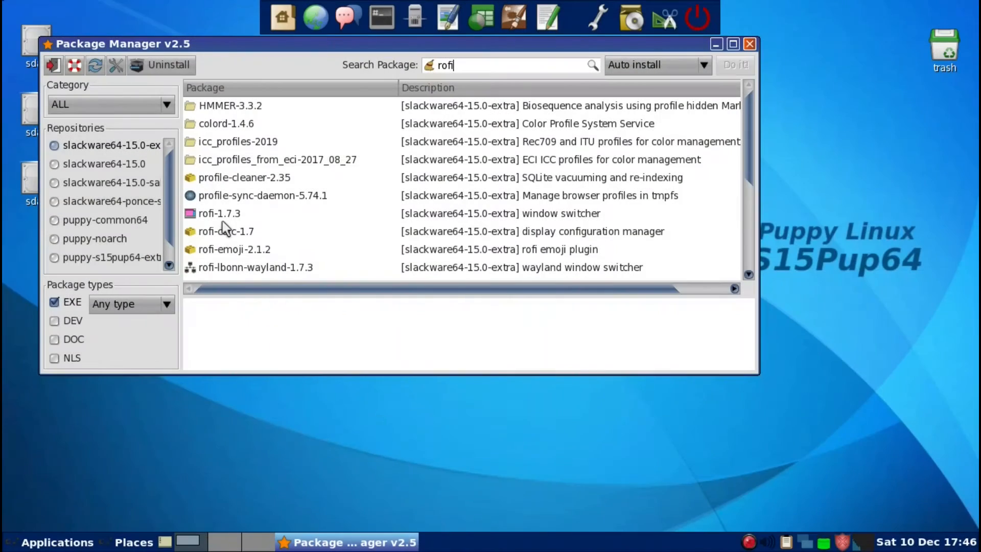
{"action": "left_click", "coordinate": [222, 217]}
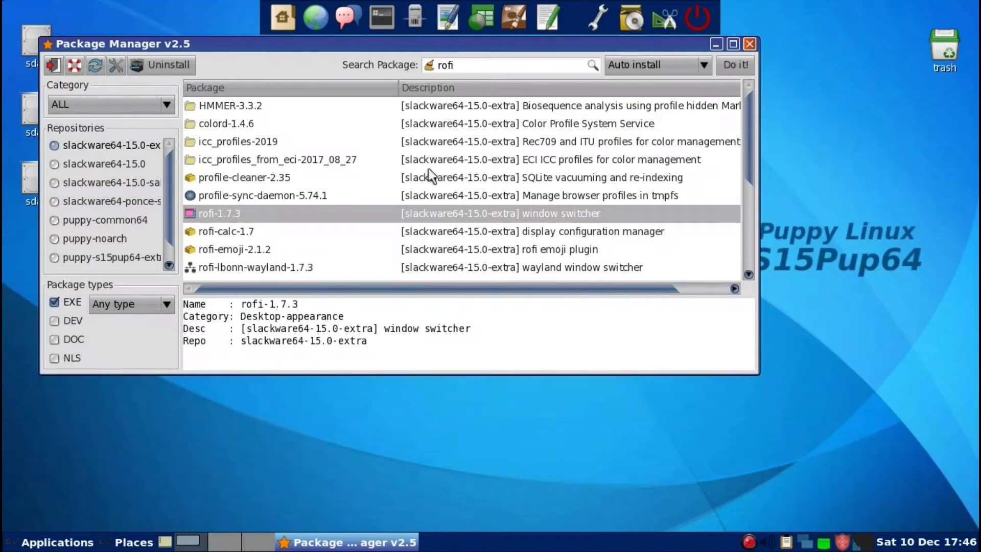
{"action": "left_click", "coordinate": [738, 66]}
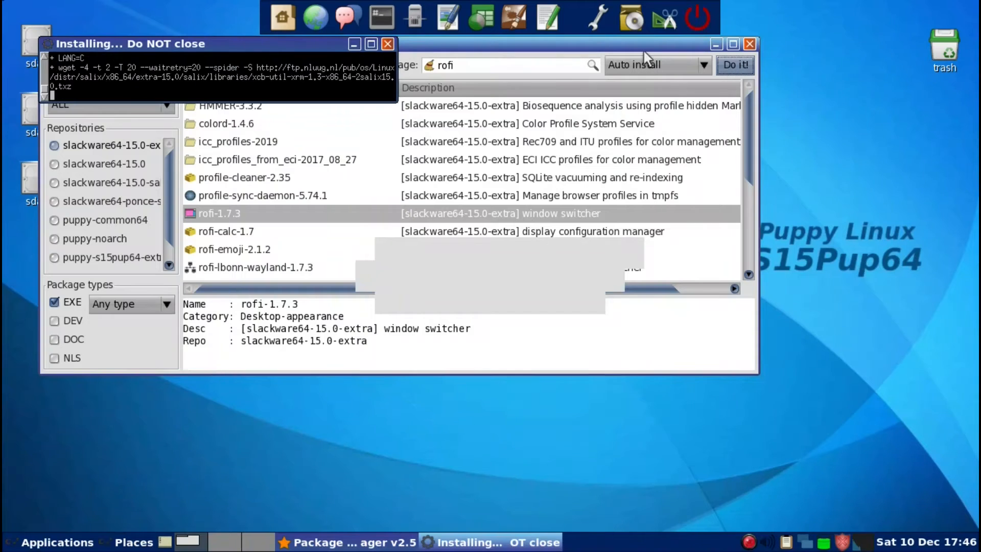
{"action": "left_click_drag", "start_coordinate": [641, 41], "coordinate": [720, 108]}
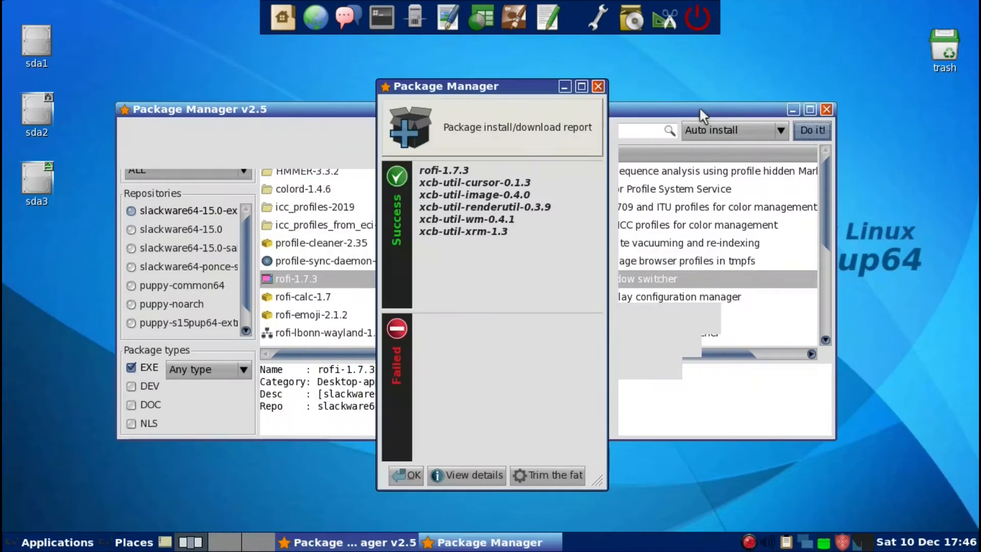
{"action": "left_click", "coordinate": [407, 475]}
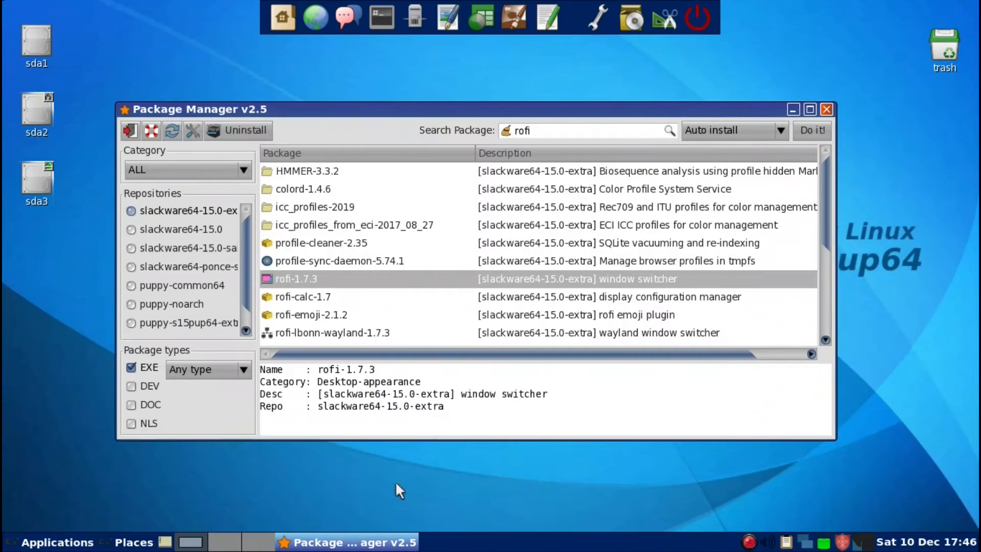
Search the packages for "wmctrl" and auto-install wmctrl-1.07 from slackware64-15.0-extra
{"action": "double_click", "coordinate": [537, 127]}
{"action": "type", "text": "wmctrl"}
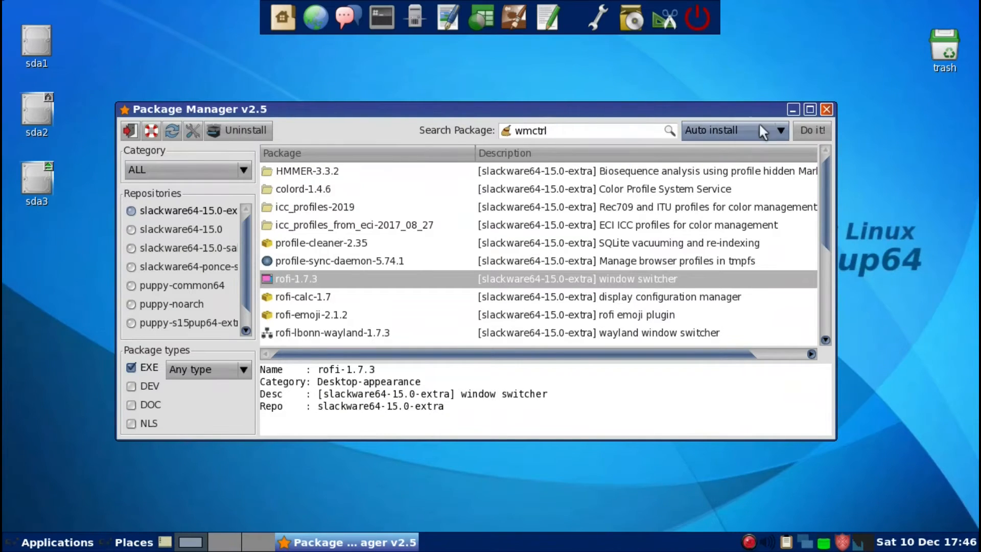
{"action": "key", "text": "Return"}
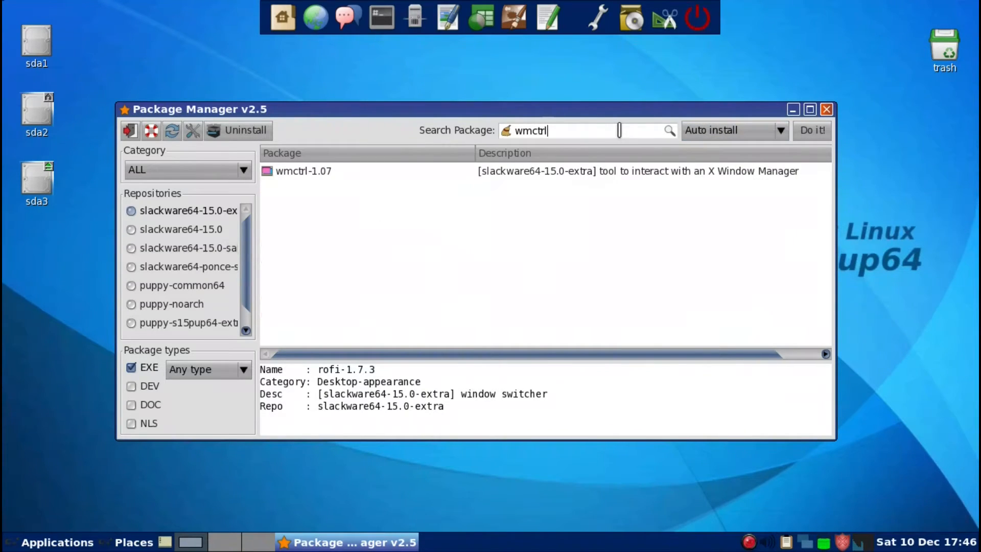
{"action": "left_click", "coordinate": [360, 171]}
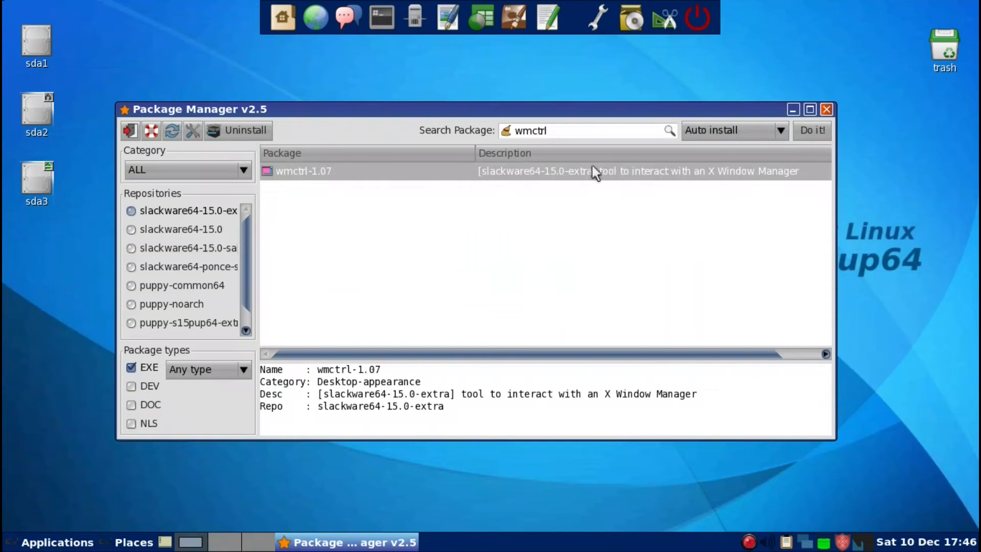
{"action": "left_click", "coordinate": [812, 128]}
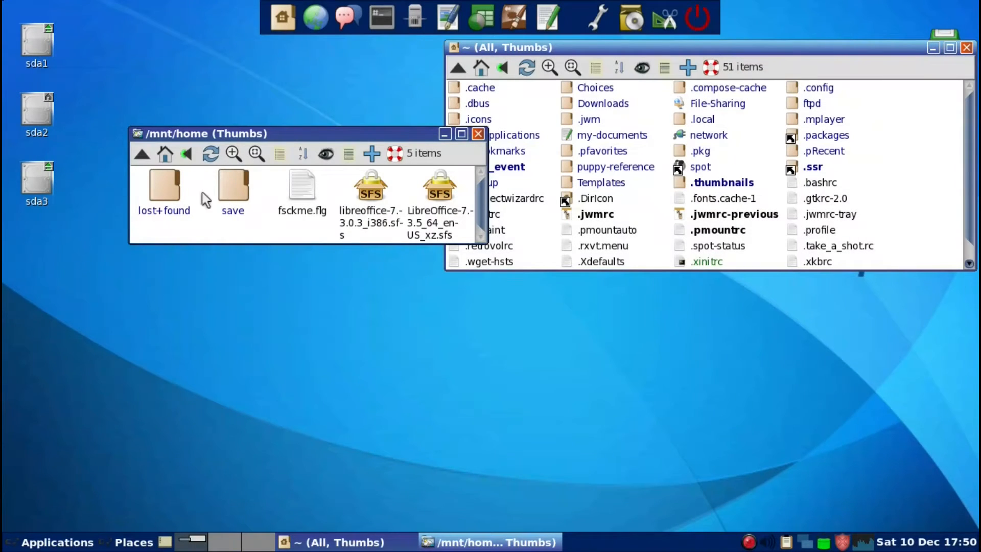
Open the save folder in /mnt/home with smaller icons and arrange its window clear of the home folder window
{"action": "left_click", "coordinate": [225, 185]}
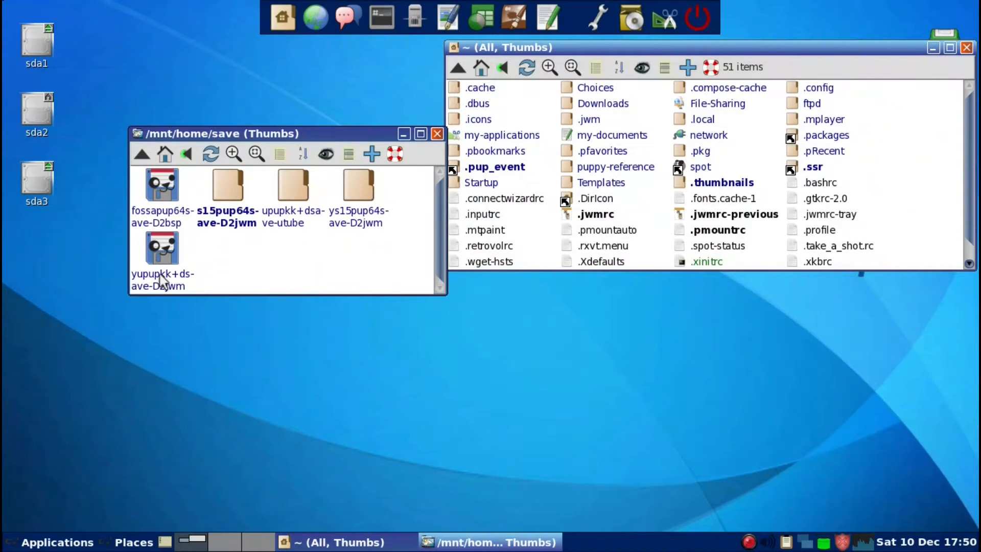
{"action": "scroll", "coordinate": [161, 275], "scroll_direction": "down", "scroll_amount": 1}
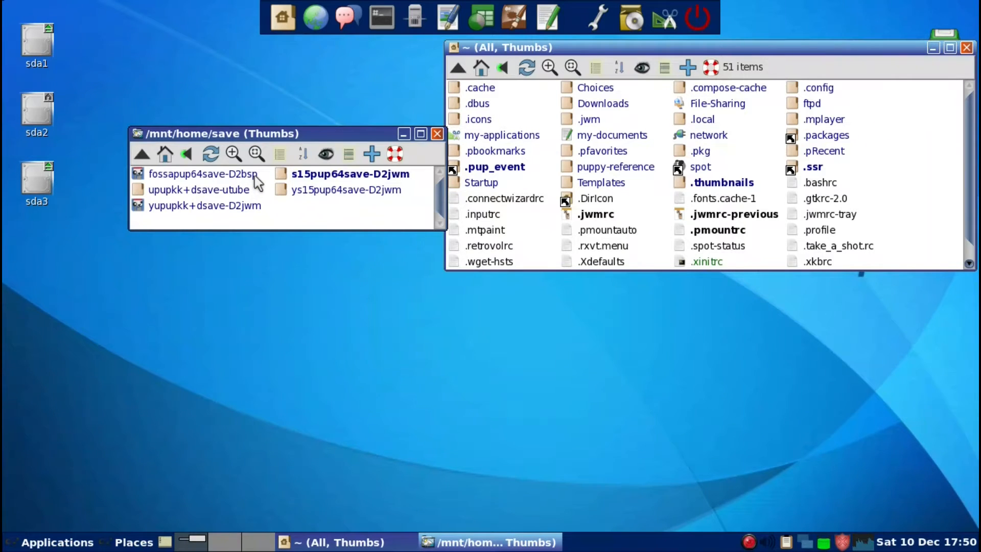
{"action": "left_click_drag", "start_coordinate": [264, 132], "coordinate": [185, 197]}
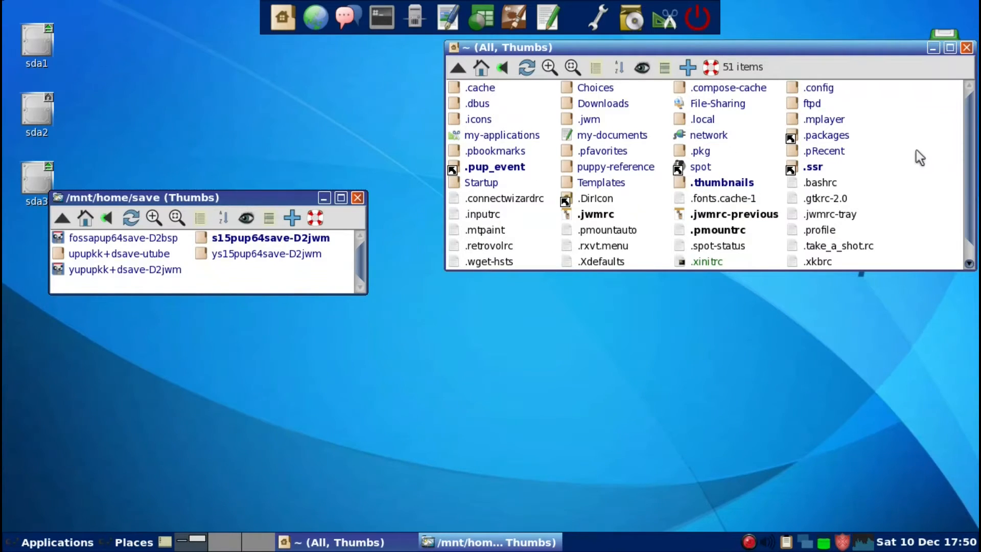
{"action": "left_click_drag", "start_coordinate": [884, 43], "coordinate": [889, 47]}
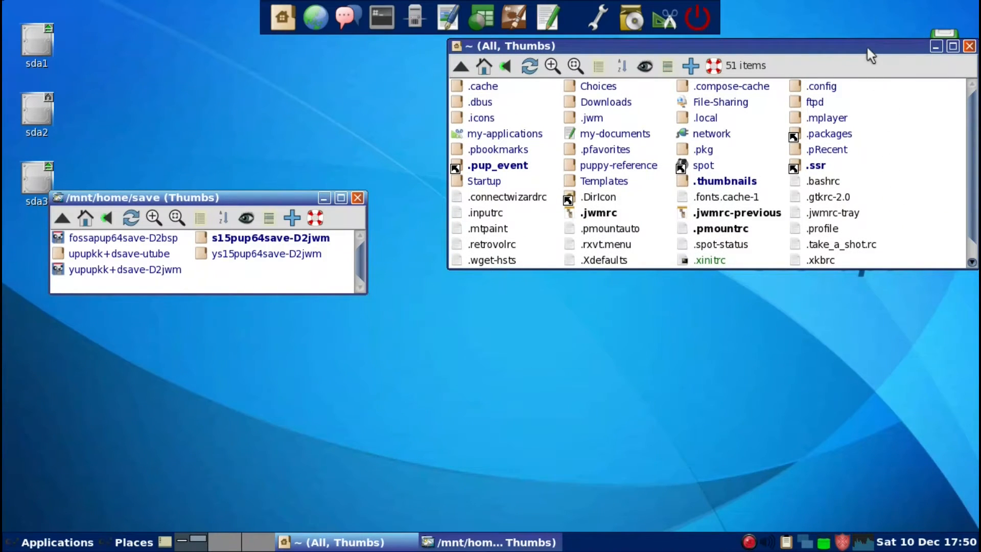
{"action": "mouse_move", "coordinate": [867, 49]}
{"action": "left_mouse_down"}
{"action": "mouse_move", "coordinate": [859, 199]}
{"action": "mouse_move", "coordinate": [870, 50]}
{"action": "left_mouse_up"}
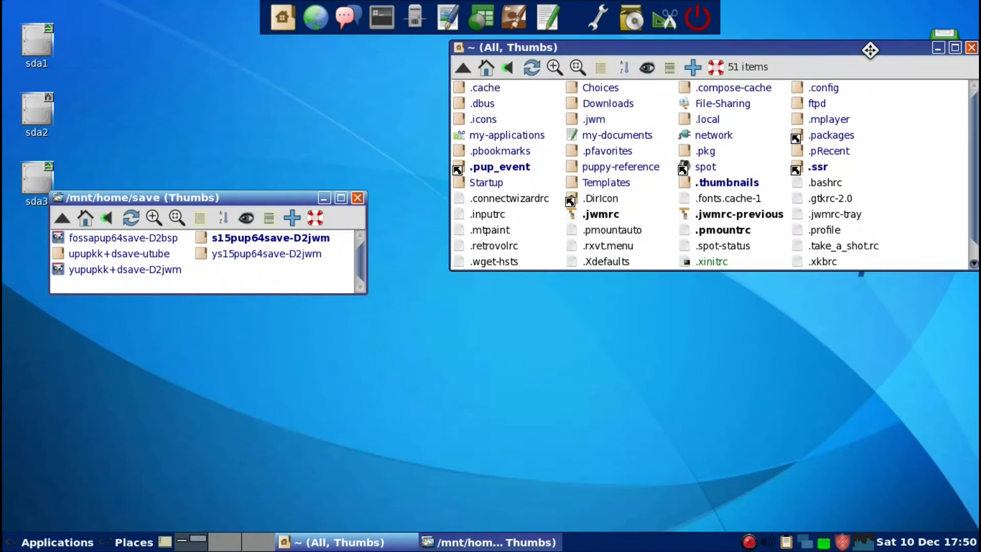
Open the root folder inside fossapup64save-D2bsp with hidden files shown, and place its window below the home folder window
{"action": "left_click", "coordinate": [140, 238]}
{"action": "left_click", "coordinate": [140, 239]}
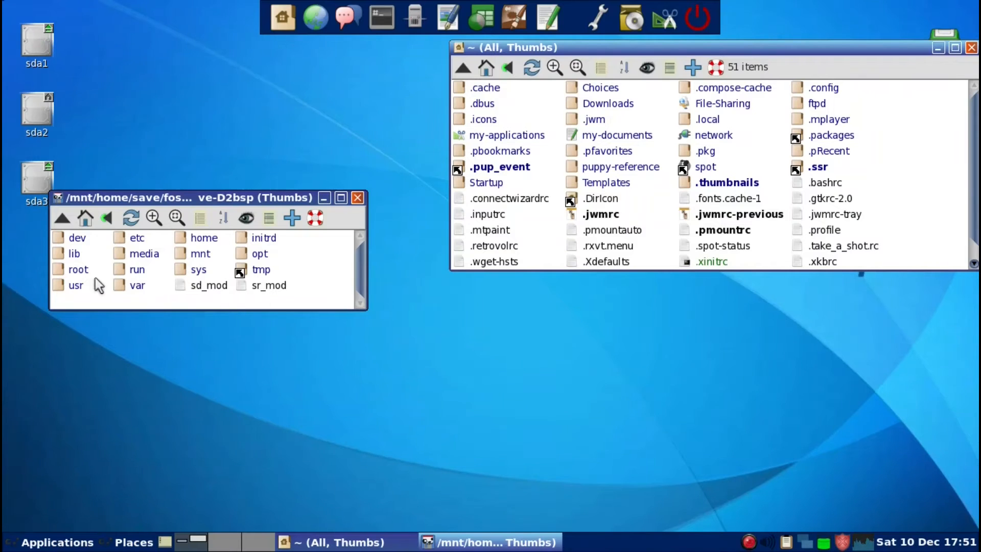
{"action": "left_click", "coordinate": [82, 271]}
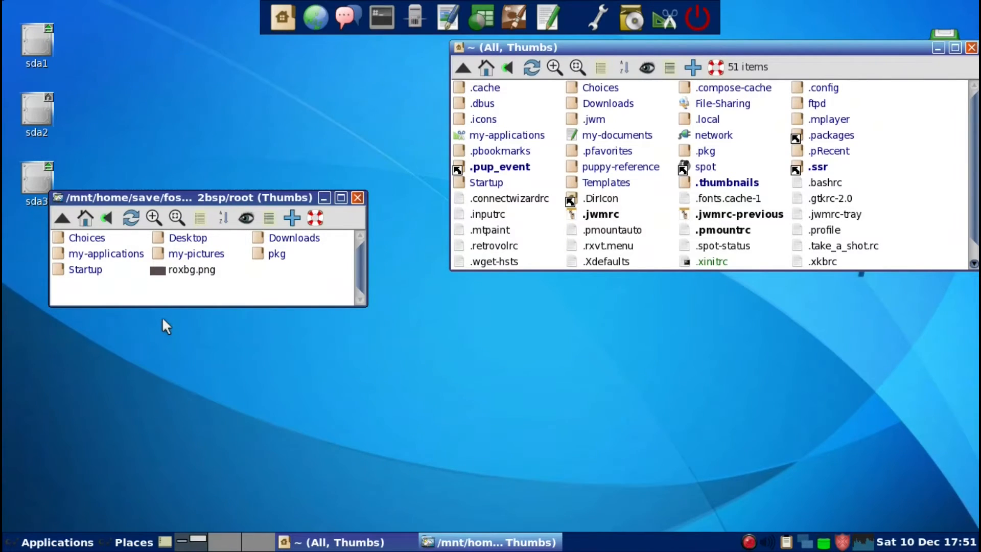
{"action": "key", "text": "ctrl+h"}
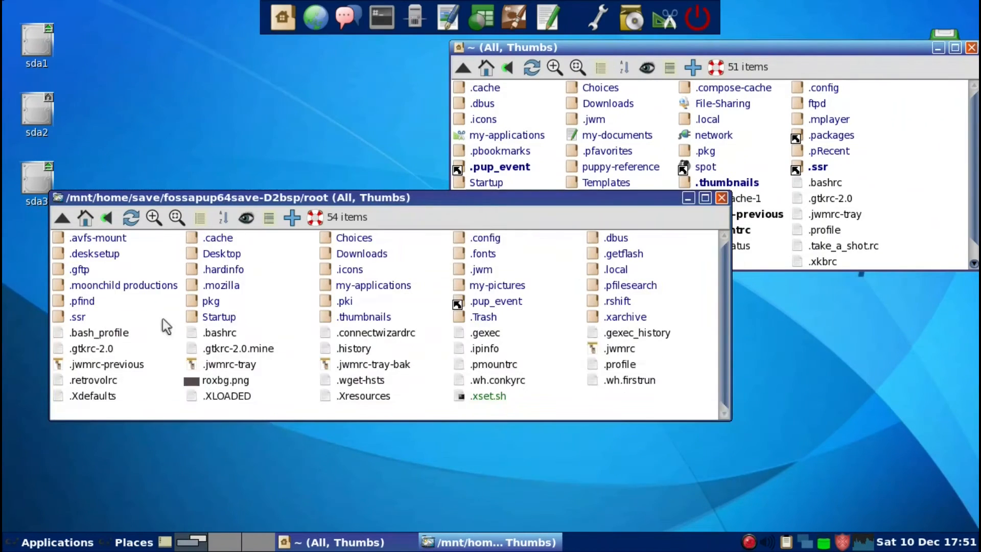
{"action": "left_click_drag", "start_coordinate": [281, 197], "coordinate": [249, 292]}
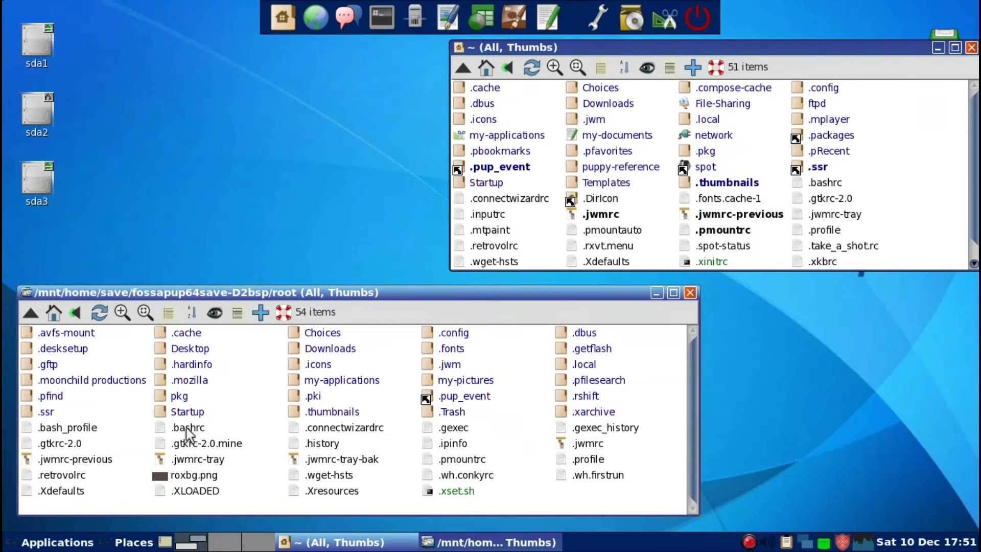
Copy .bashrc, .gtkrc-2.0, .gtkrc-2.0.mine, roxbg.png and .Xdefaults from the fossapup64save-D2bsp root folder to the home folder
{"action": "left_click", "coordinate": [188, 429]}
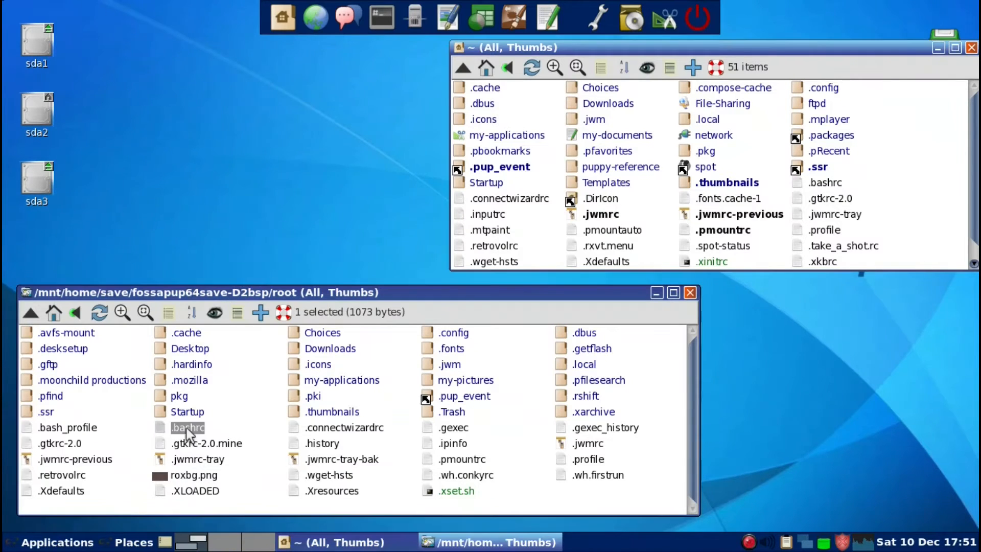
{"action": "left_click", "coordinate": [55, 444], "text": "ctrl"}
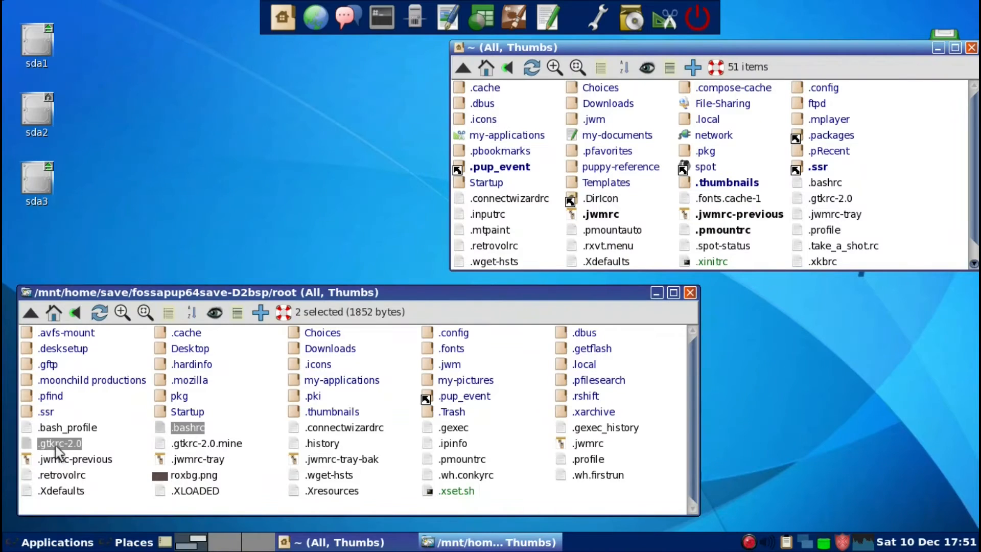
{"action": "left_click", "coordinate": [206, 443], "text": "ctrl"}
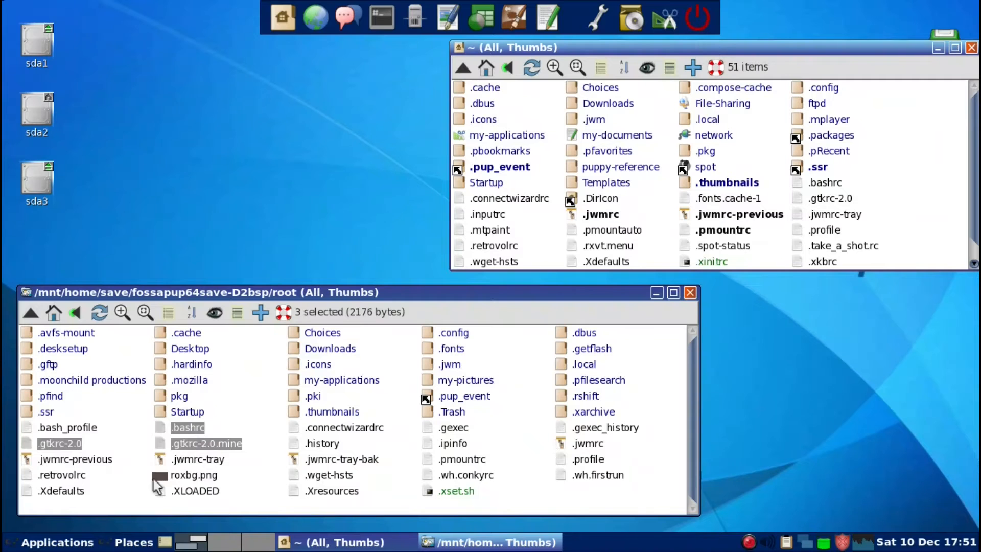
{"action": "left_click", "coordinate": [190, 477], "text": "ctrl"}
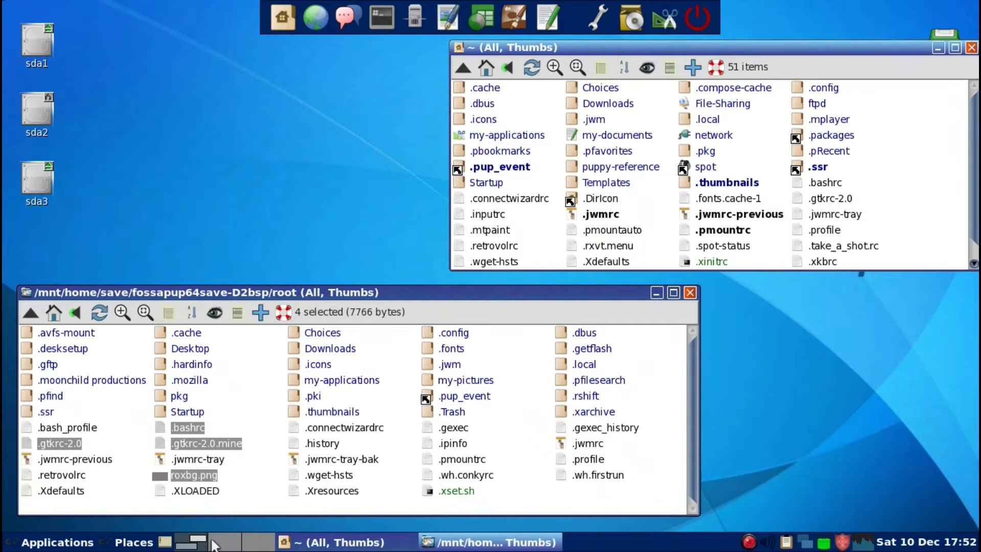
{"action": "left_click", "coordinate": [63, 492], "text": "ctrl"}
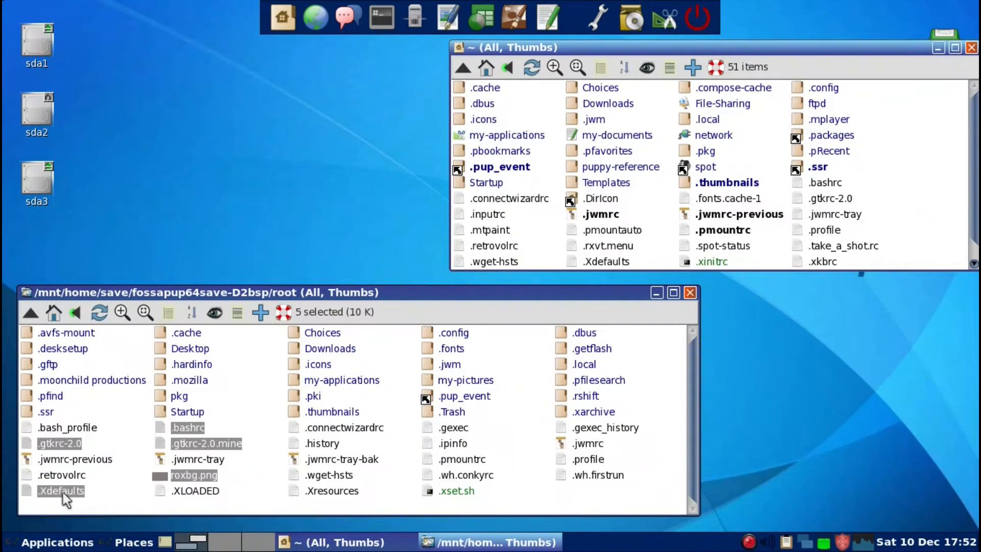
{"action": "left_click", "coordinate": [211, 443], "text": "ctrl"}
{"action": "left_click_drag", "start_coordinate": [210, 443], "coordinate": [919, 211]}
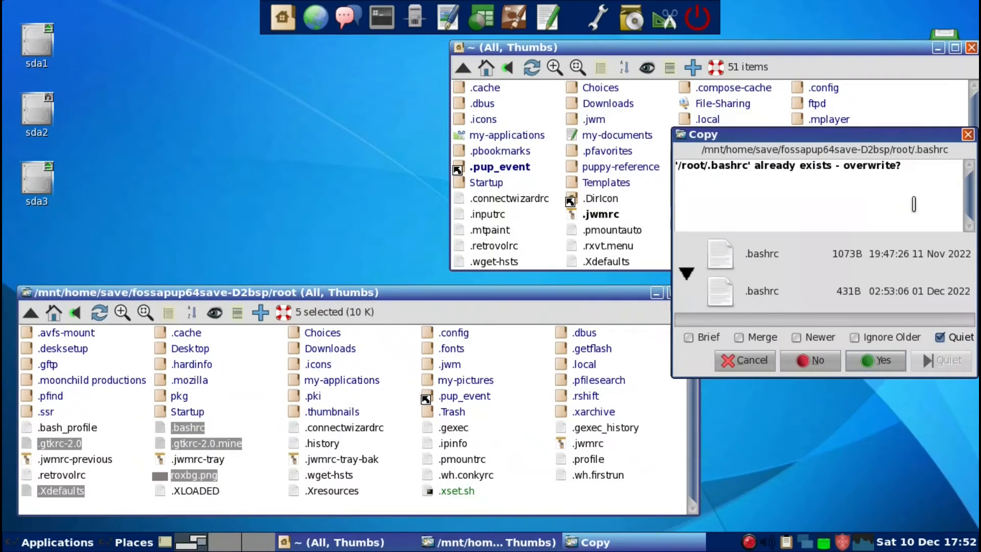
Enable the Brief and Merge copy options and accept overwriting the existing .bashrc in the home folder
{"action": "left_click", "coordinate": [710, 339]}
{"action": "left_click", "coordinate": [769, 338]}
{"action": "left_click", "coordinate": [820, 338]}
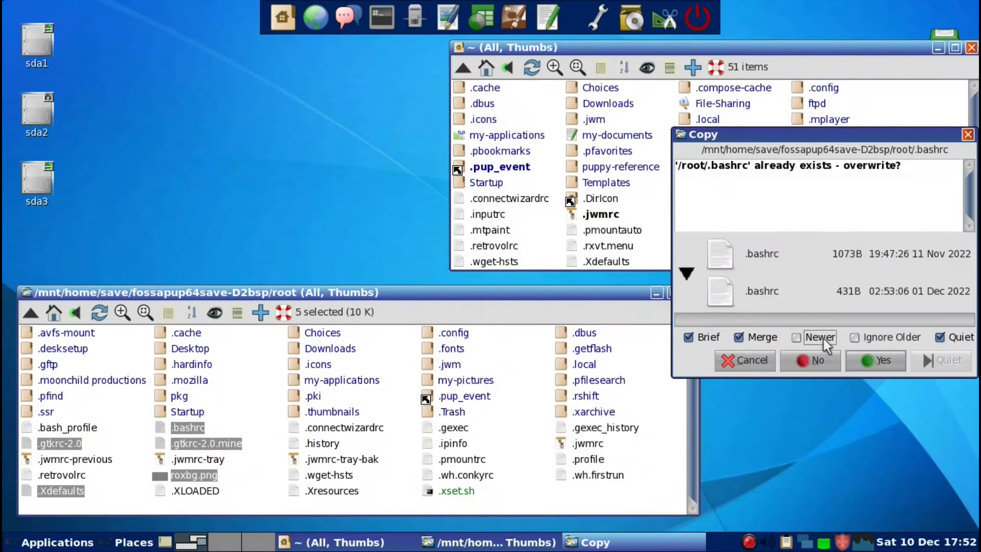
{"action": "left_click", "coordinate": [863, 338]}
{"action": "left_click", "coordinate": [870, 364]}
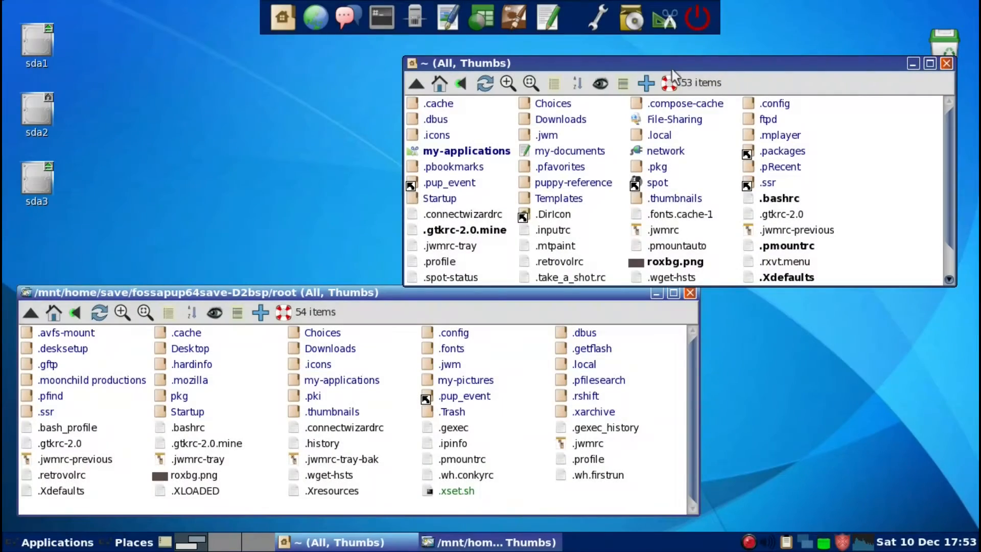
Open the my-applications/bin folder both in the home folder window and in the fossapup64save-D2bsp root window
{"action": "left_click_drag", "start_coordinate": [674, 61], "coordinate": [679, 44]}
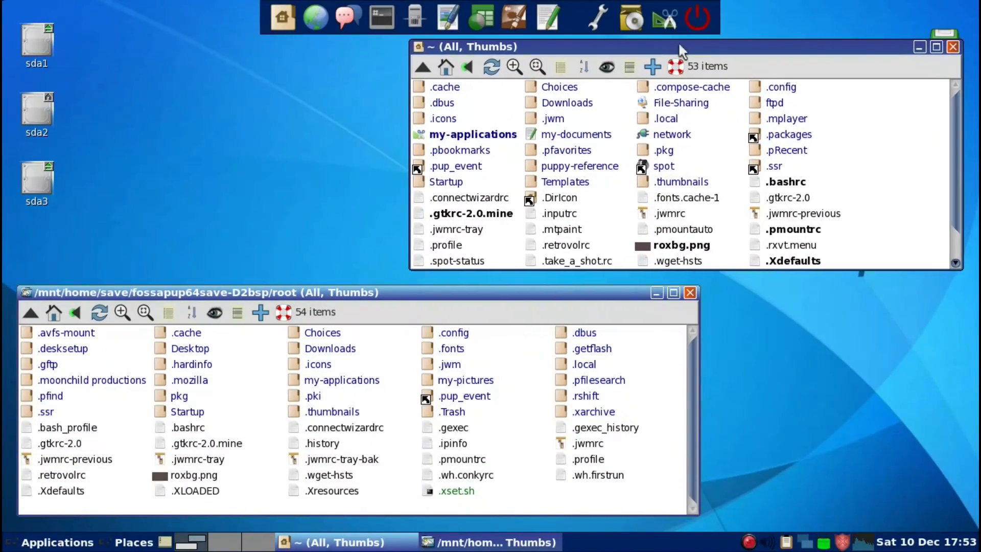
{"action": "left_click", "coordinate": [491, 135]}
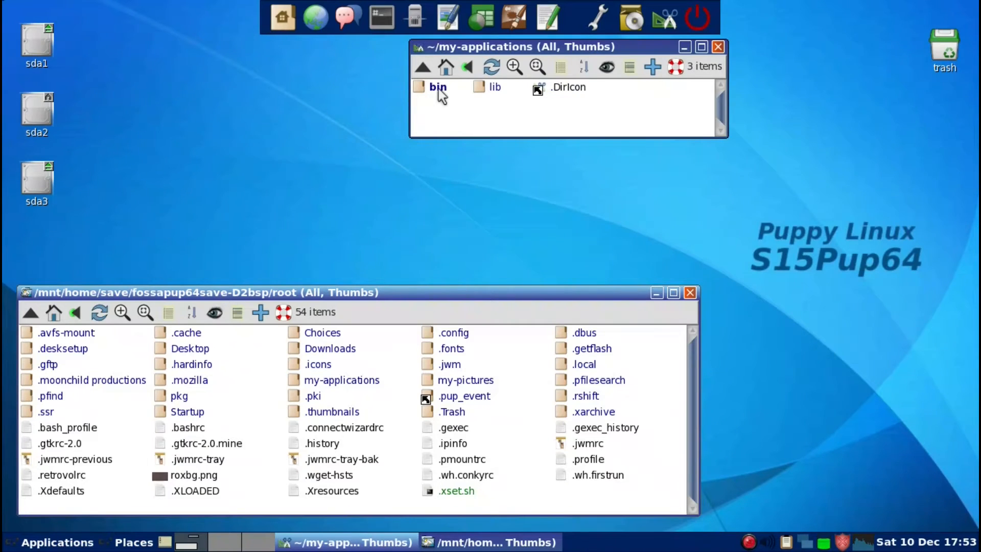
{"action": "left_click", "coordinate": [439, 88]}
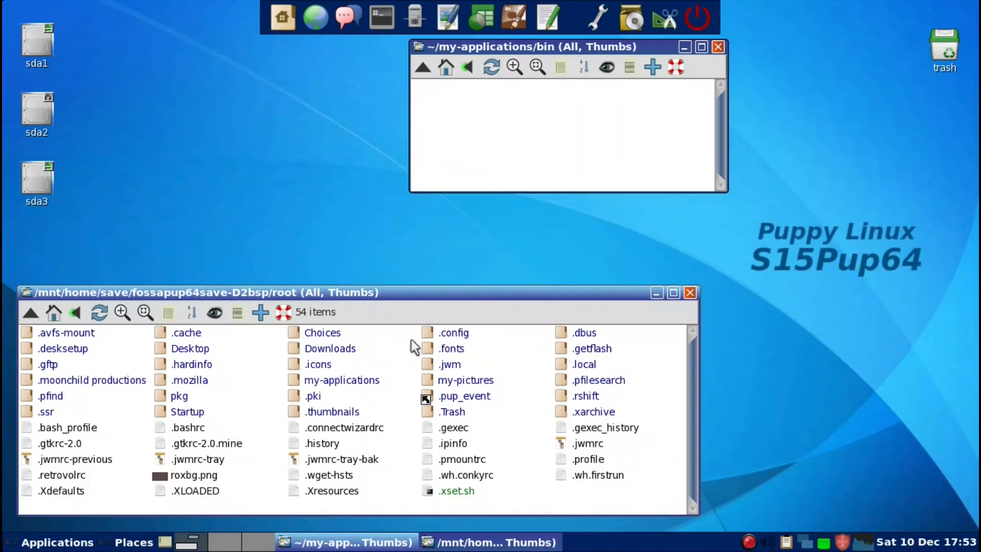
{"action": "left_click", "coordinate": [327, 381]}
{"action": "left_click", "coordinate": [41, 333]}
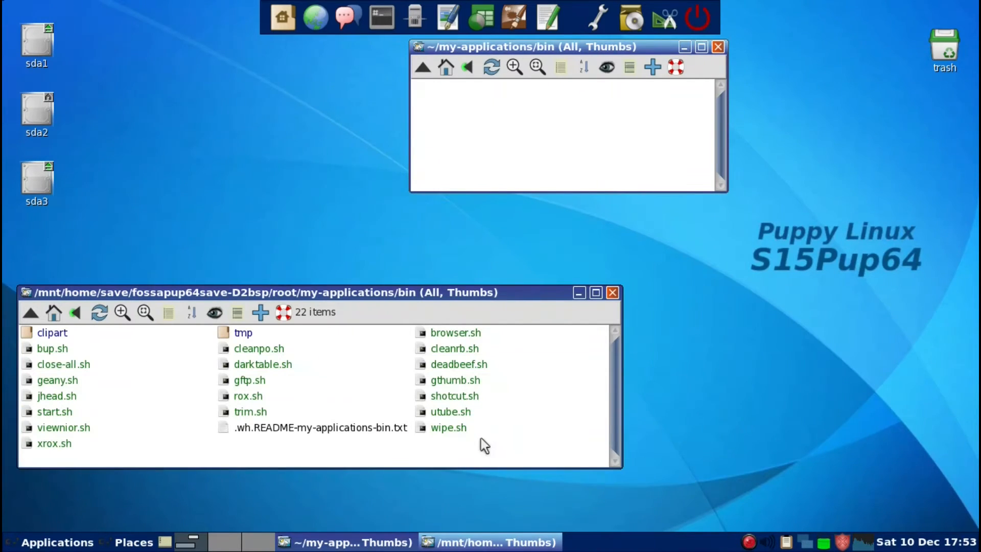
Copy all .sh scripts from the fossapup64save-D2bsp my-applications/bin folder to the home my-applications/bin folder, leaving out clipart, tmp and .wh.README-my-applications-bin.txt
{"action": "key", "text": "ctrl+a"}
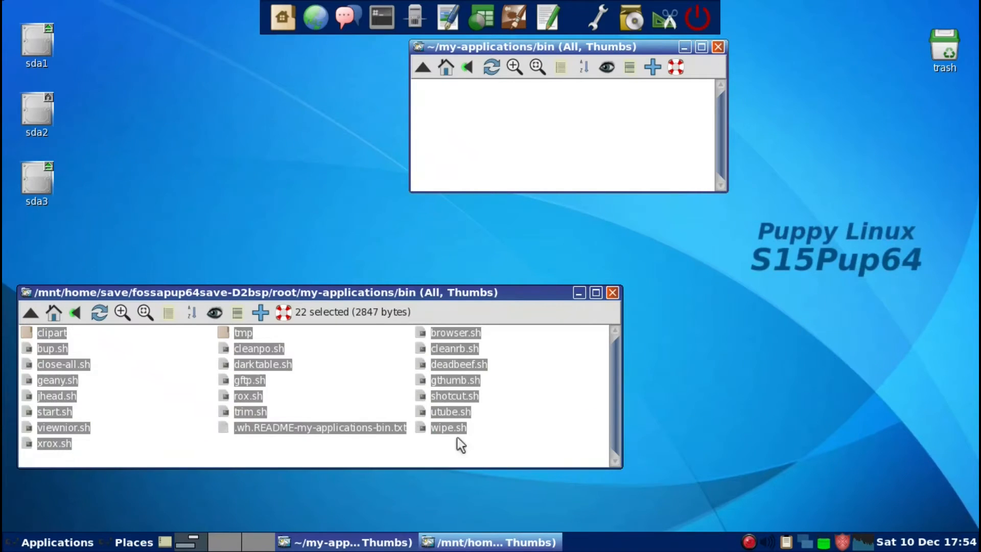
{"action": "left_click", "coordinate": [238, 333], "text": "ctrl"}
{"action": "left_click", "coordinate": [59, 334], "text": "ctrl"}
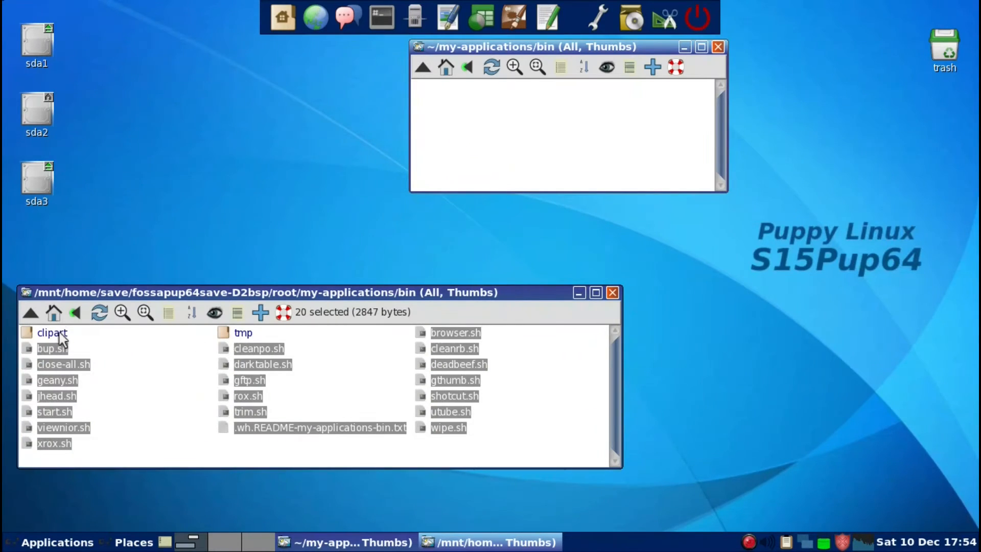
{"action": "left_click", "coordinate": [302, 428], "text": "ctrl"}
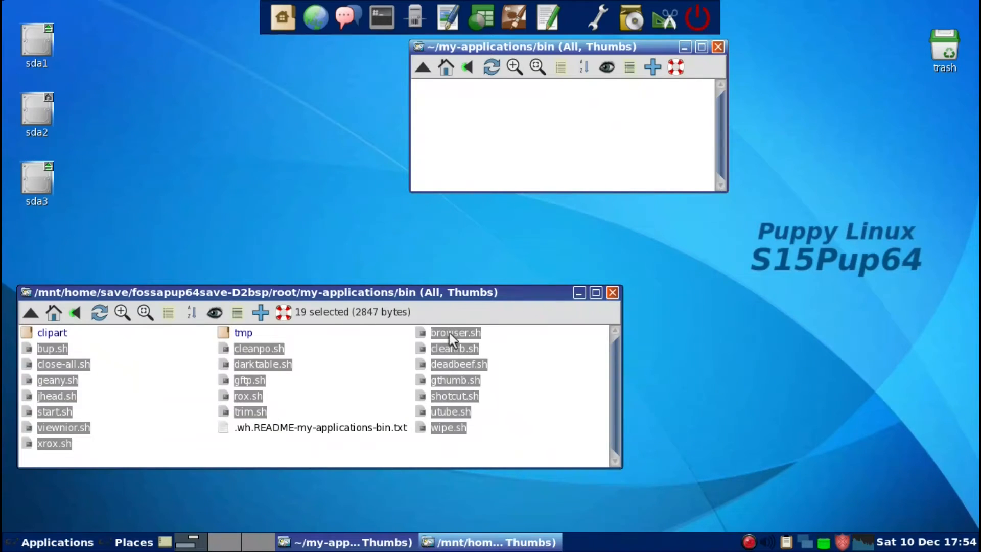
{"action": "left_click_drag", "start_coordinate": [449, 332], "coordinate": [511, 171]}
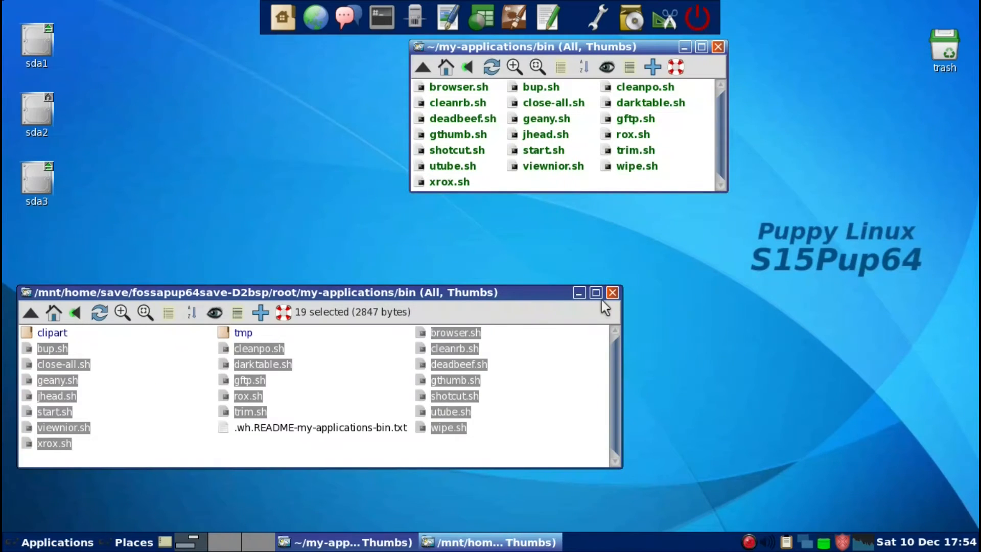
Go back up to the home folder in one file window and to the fossapup64save-D2bsp root folder in the other
{"action": "left_click", "coordinate": [661, 175]}
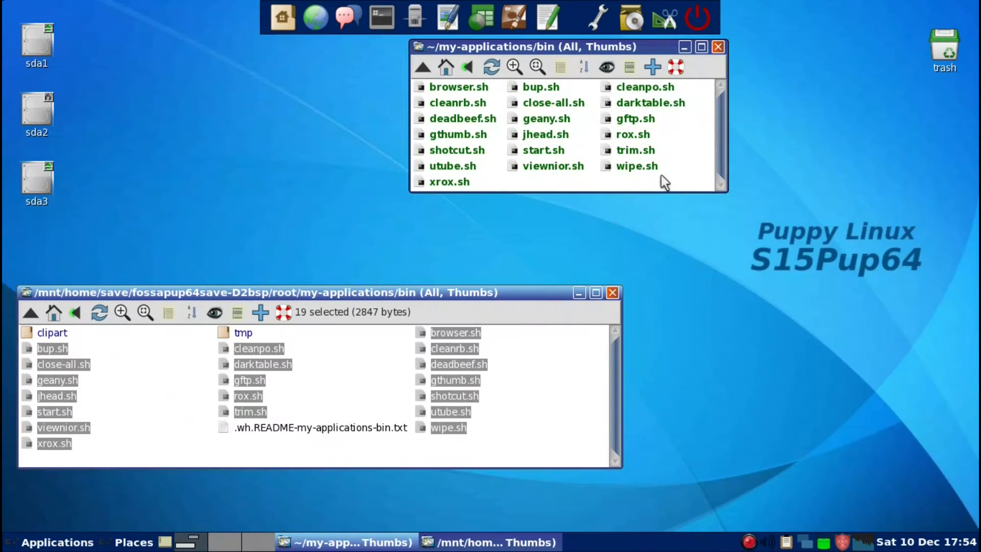
{"action": "key", "text": "BackSpace"}
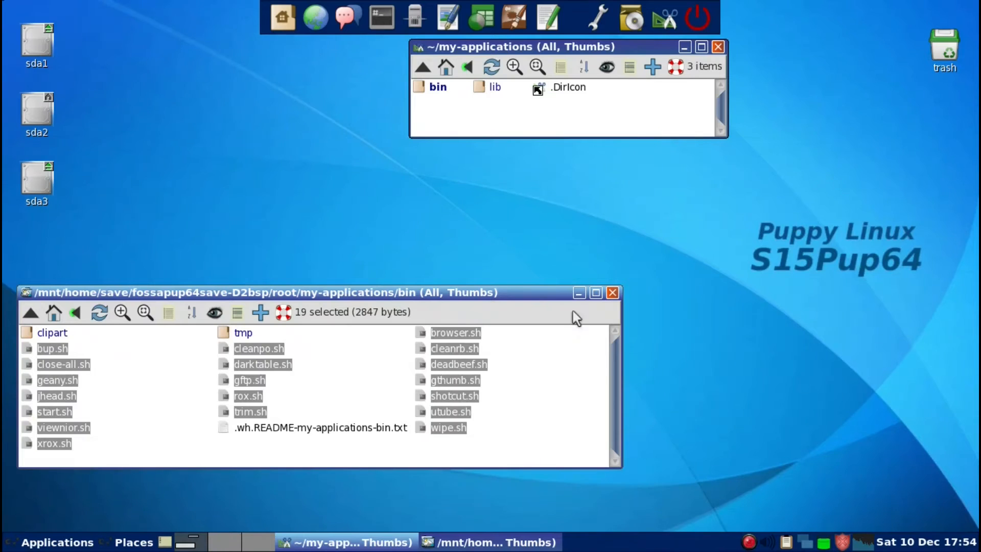
{"action": "left_click", "coordinate": [566, 344]}
{"action": "key", "text": "BackSpace"}
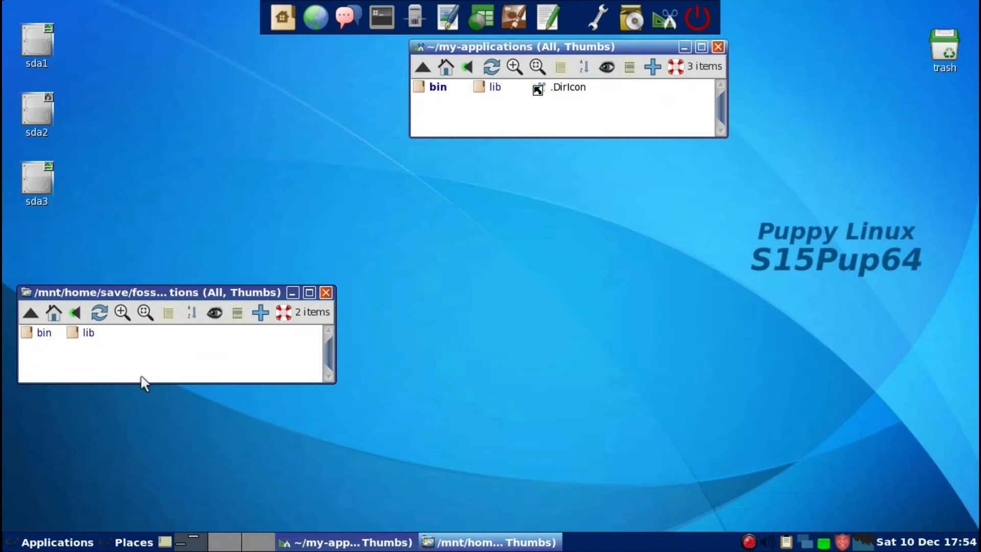
{"action": "key", "text": "BackSpace"}
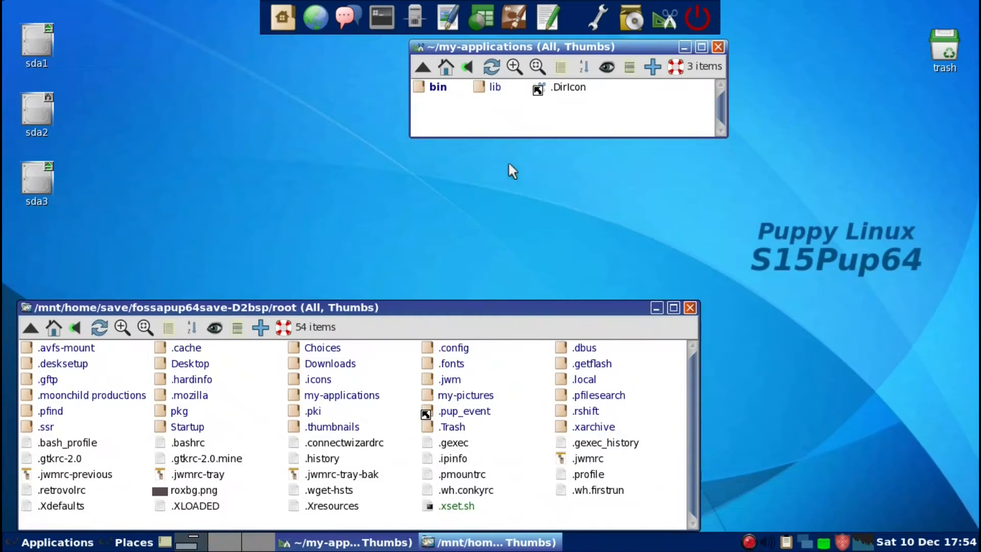
{"action": "left_click", "coordinate": [520, 122]}
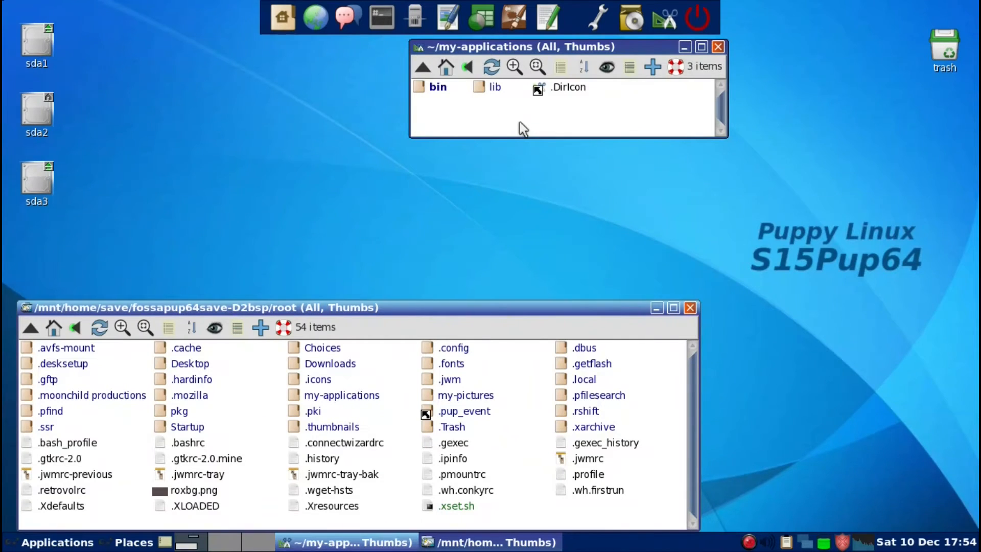
{"action": "key", "text": "BackSpace"}
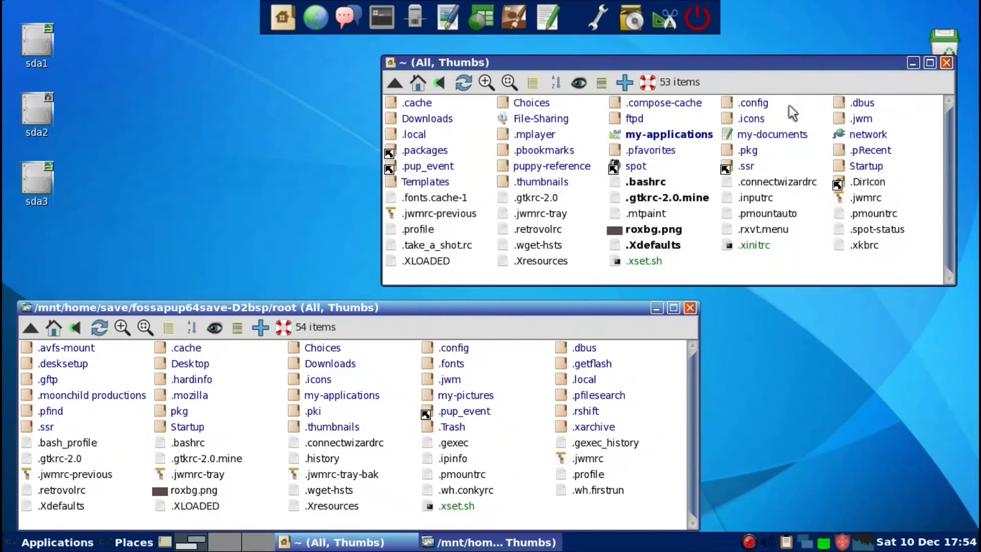
Open the home .jwm folder in one window and the root/.jwm folder of yupupkk+dsave-D2jwm in the other
{"action": "left_click", "coordinate": [862, 119]}
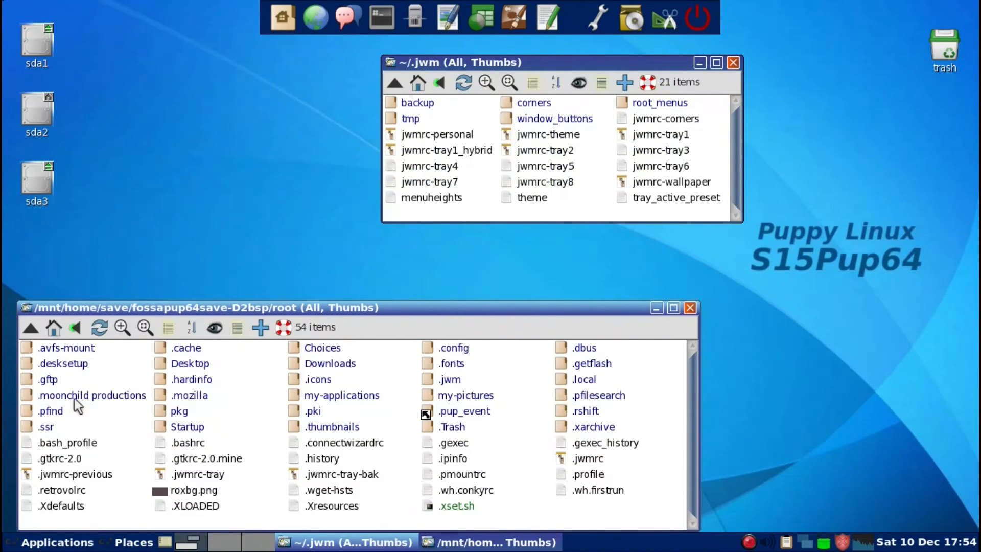
{"action": "left_click", "coordinate": [455, 377]}
{"action": "left_click", "coordinate": [455, 381]}
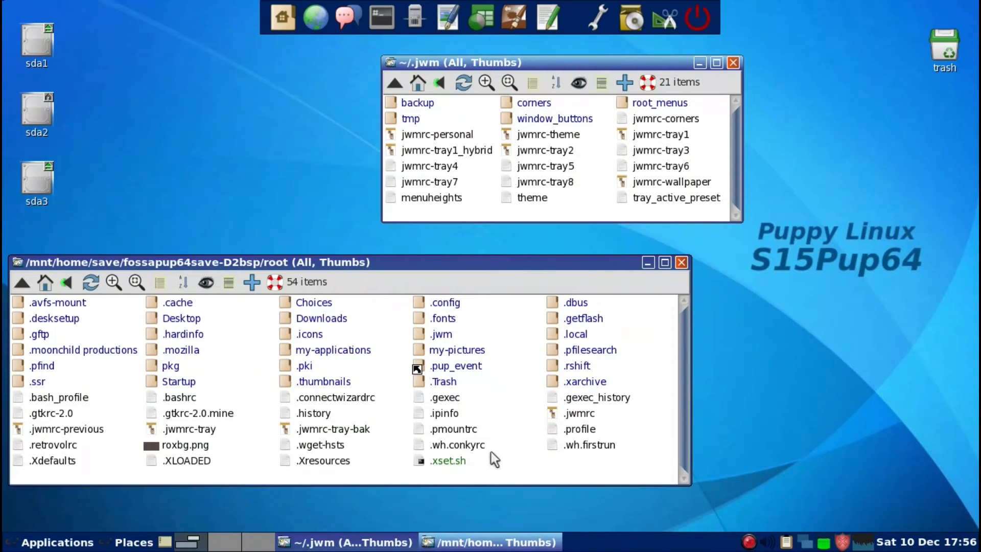
{"action": "key", "text": "BackSpace"}
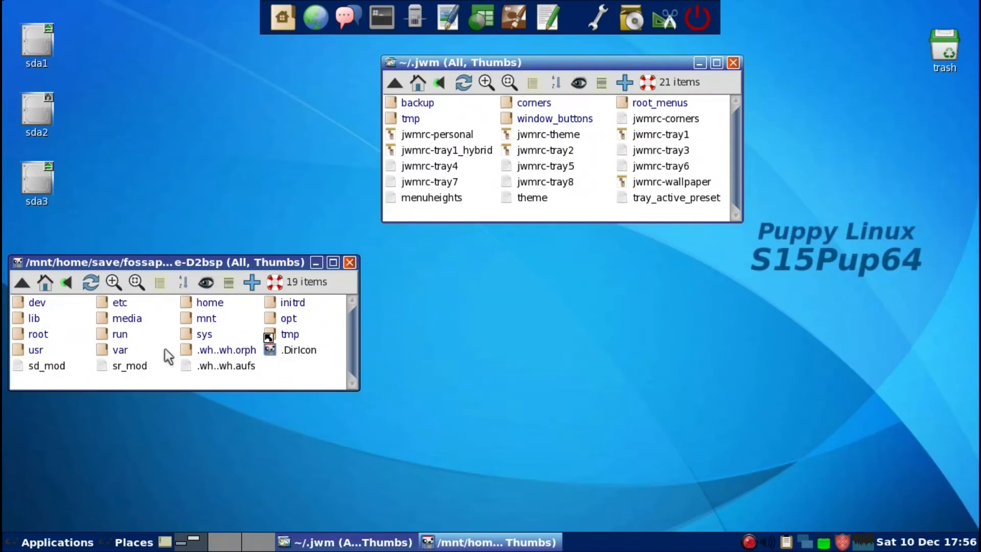
{"action": "key", "text": "BackSpace"}
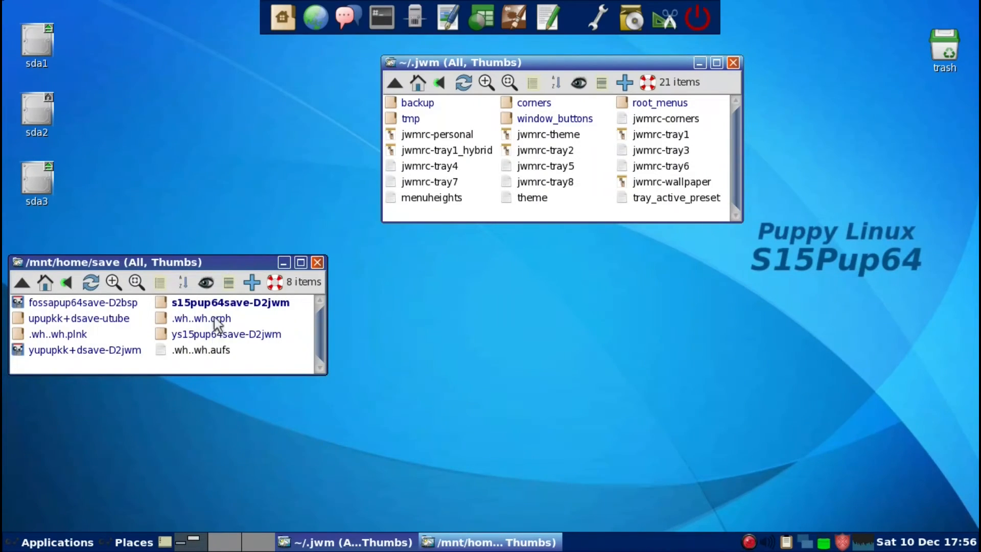
{"action": "left_click", "coordinate": [132, 350]}
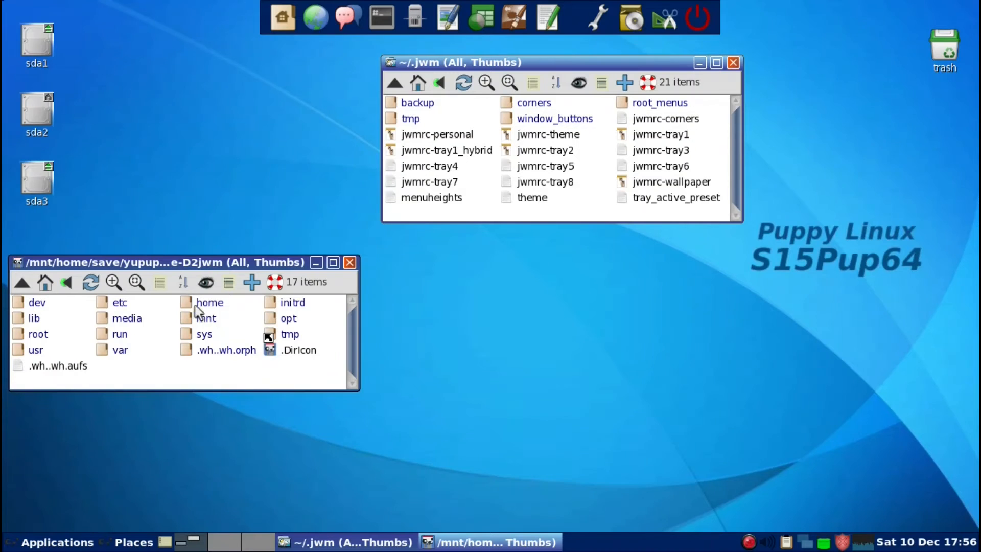
{"action": "left_click", "coordinate": [37, 334]}
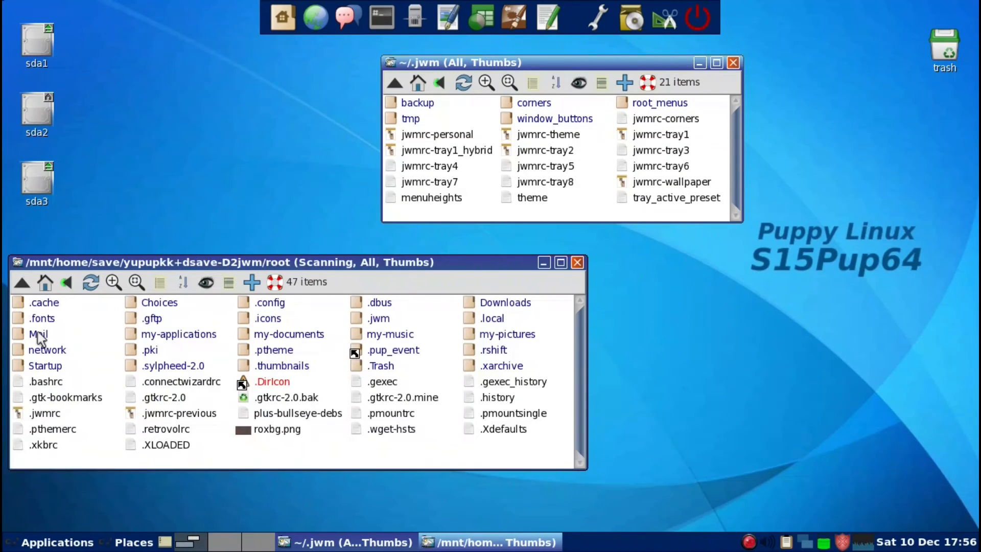
{"action": "left_click", "coordinate": [370, 314]}
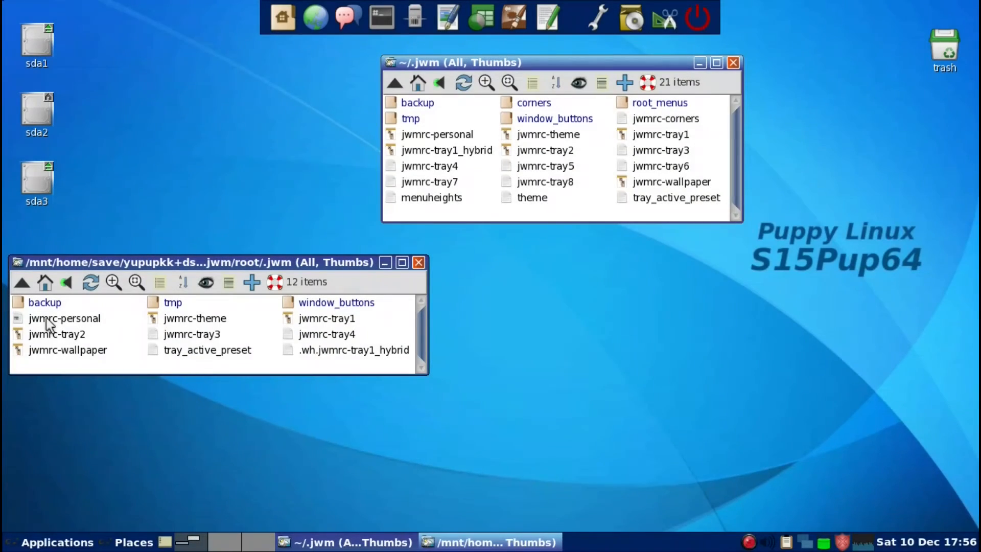
Open the jwmrc-personal file from the yupupkk+dsave-D2jwm .jwm folder in the Geany text editor
{"action": "right_click", "coordinate": [45, 318]}
{"action": "mouse_move", "coordinate": [46, 318]}
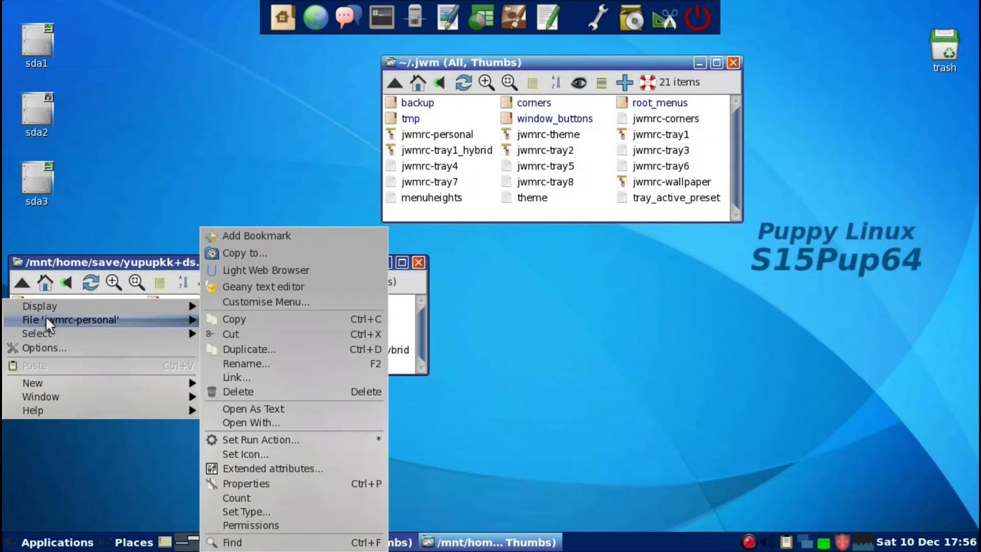
{"action": "left_click", "coordinate": [223, 287]}
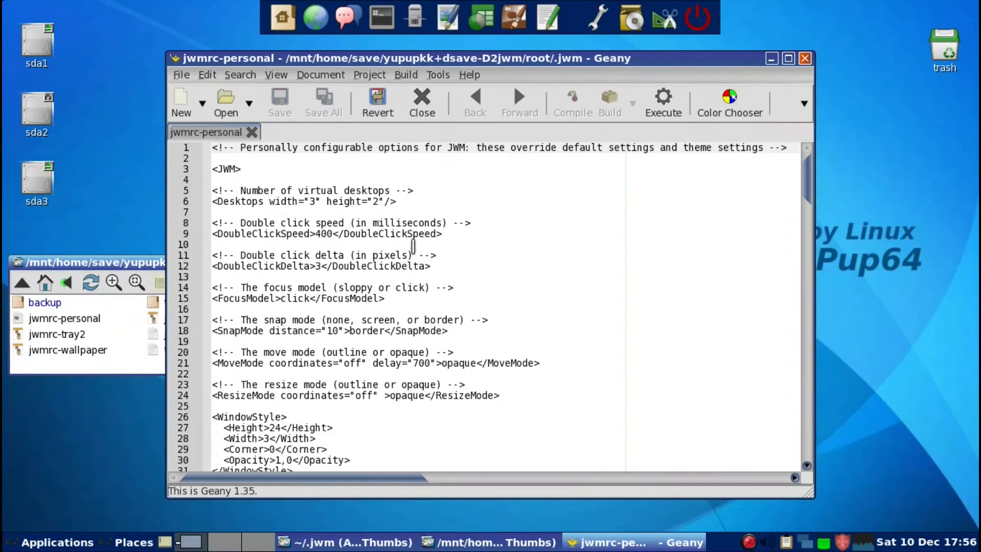
Examine the window style, title removal group and key binding settings in the opened jwmrc-personal file
{"action": "scroll", "coordinate": [413, 247], "scroll_direction": "down", "scroll_amount": 10}
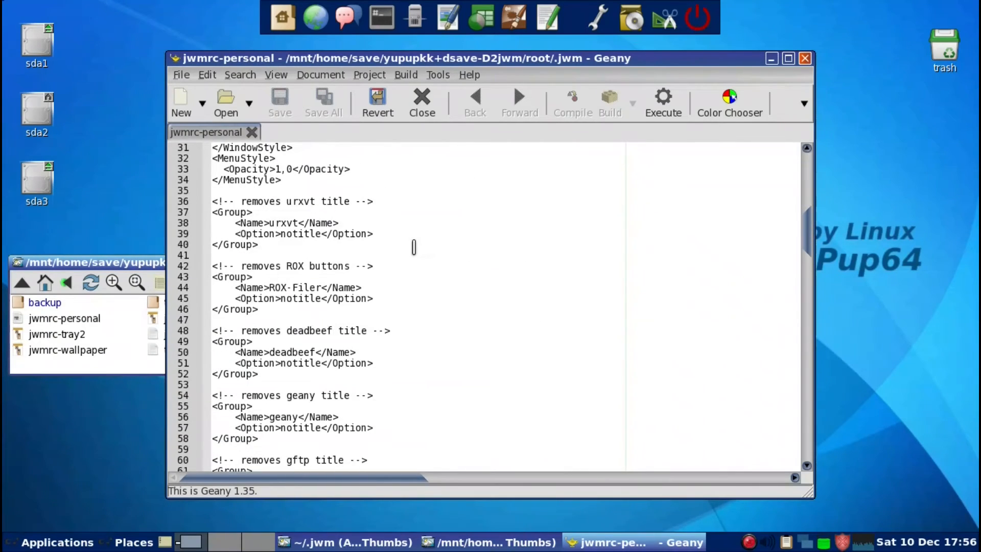
{"action": "scroll", "coordinate": [413, 247], "scroll_direction": "down", "scroll_amount": 20}
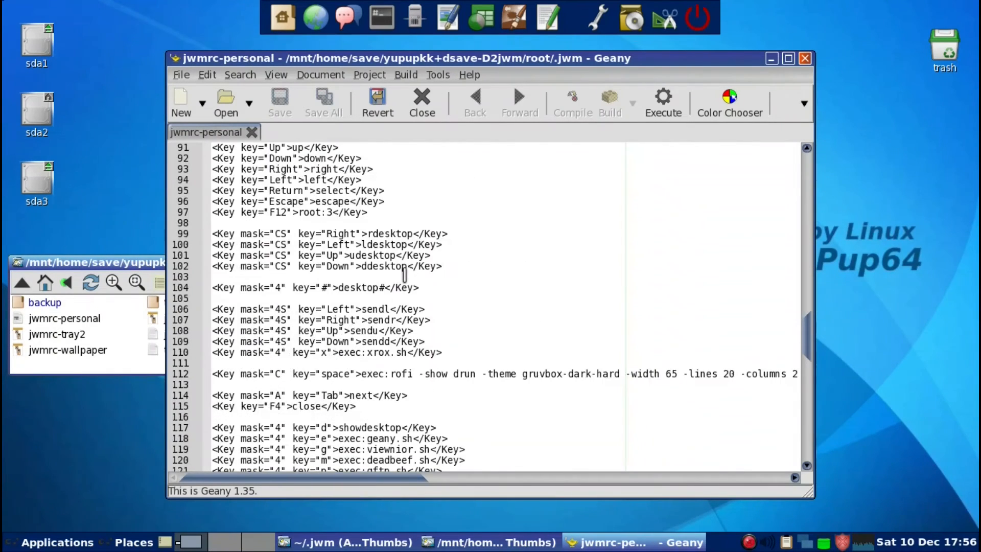
{"action": "scroll", "coordinate": [347, 310], "scroll_direction": "down", "scroll_amount": 5}
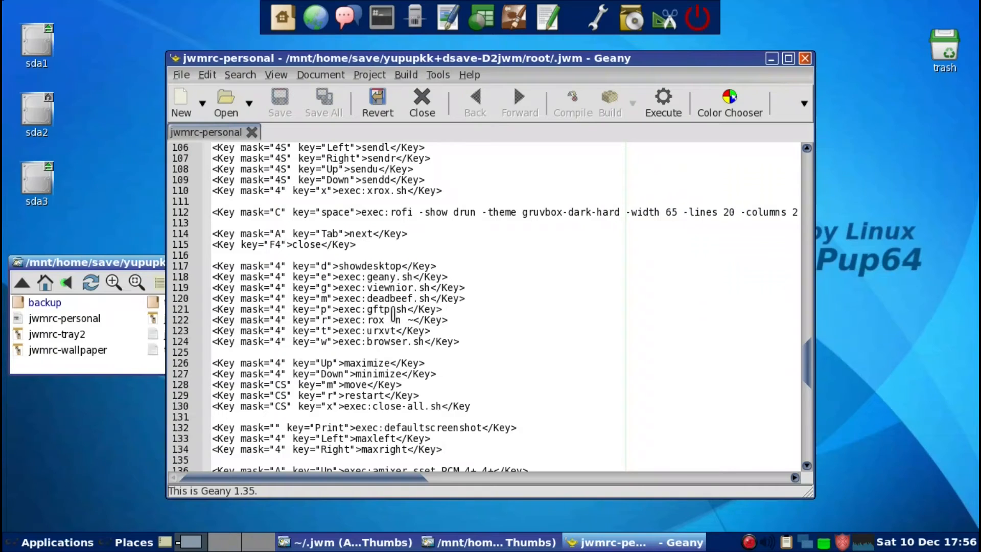
{"action": "scroll", "coordinate": [394, 314], "scroll_direction": "up", "scroll_amount": 15}
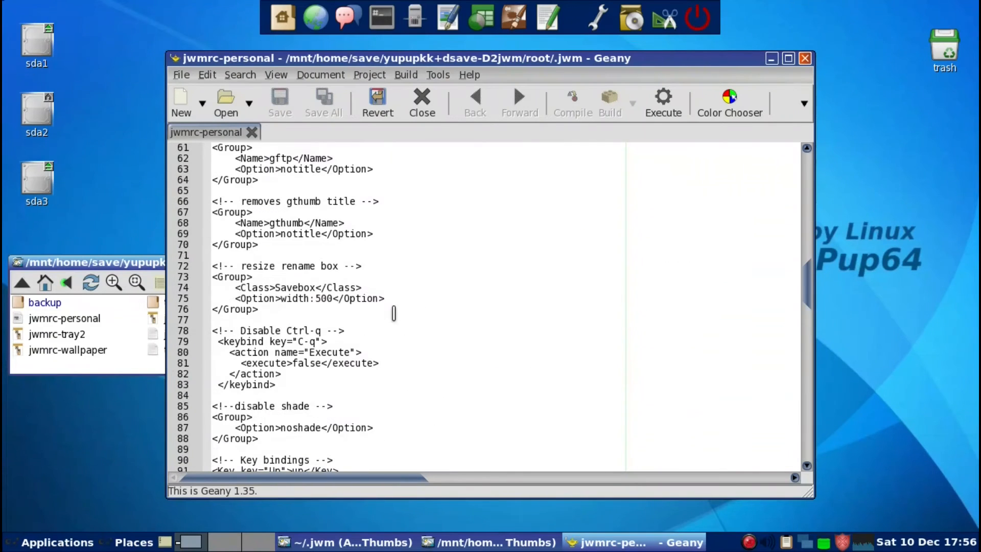
{"action": "scroll", "coordinate": [394, 314], "scroll_direction": "up", "scroll_amount": 10}
{"action": "scroll", "coordinate": [393, 314], "scroll_direction": "up", "scroll_amount": 8}
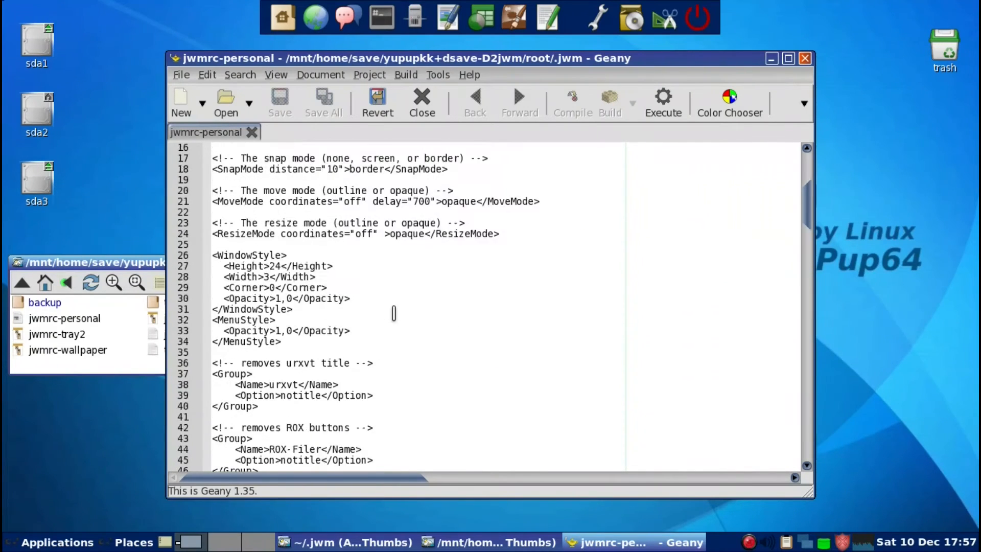
{"action": "scroll", "coordinate": [394, 313], "scroll_direction": "up", "scroll_amount": 3}
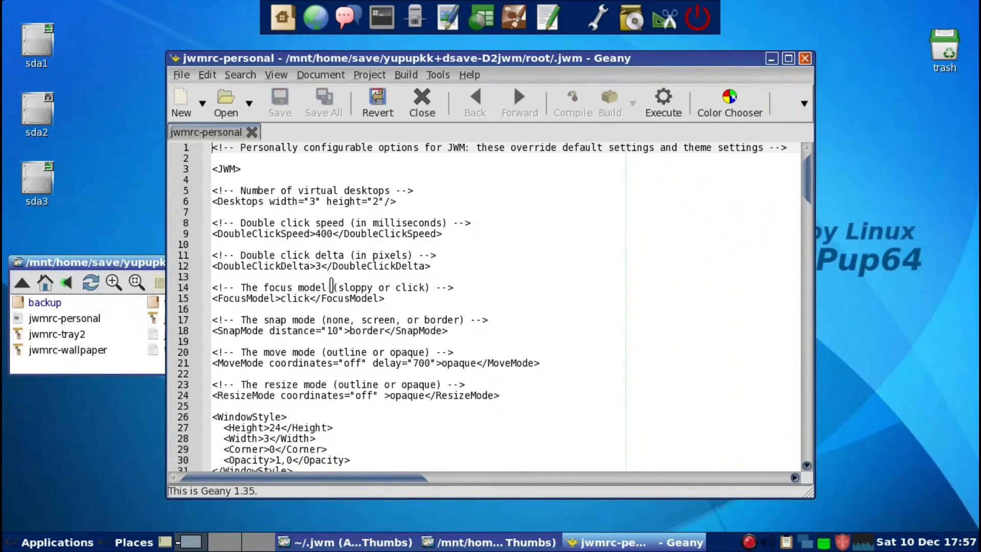
Copy the entire text of the yupupkk+dsave-D2jwm jwmrc-personal file and open the home .jwm folder's jwmrc-personal in Geany as well
{"action": "left_click", "coordinate": [373, 209]}
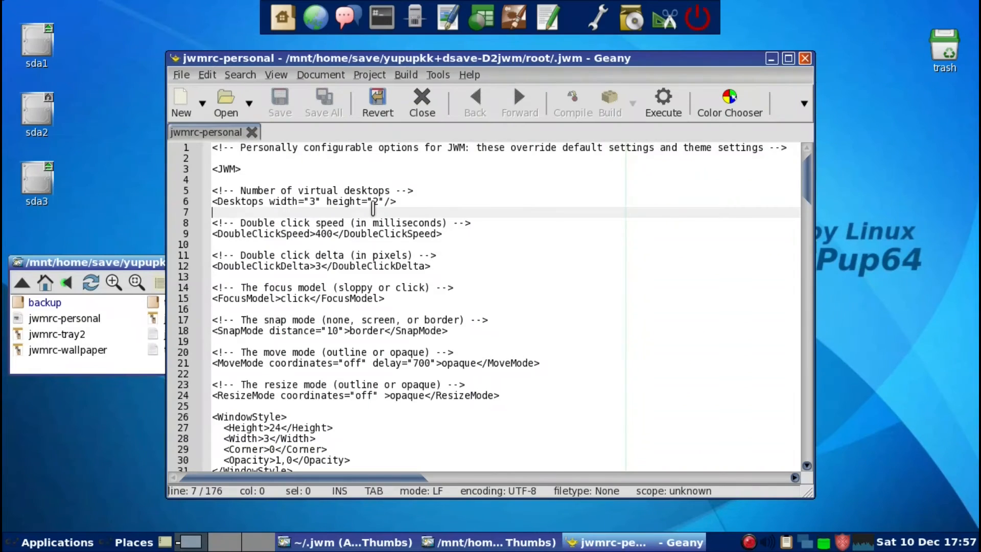
{"action": "key", "text": "ctrl+a"}
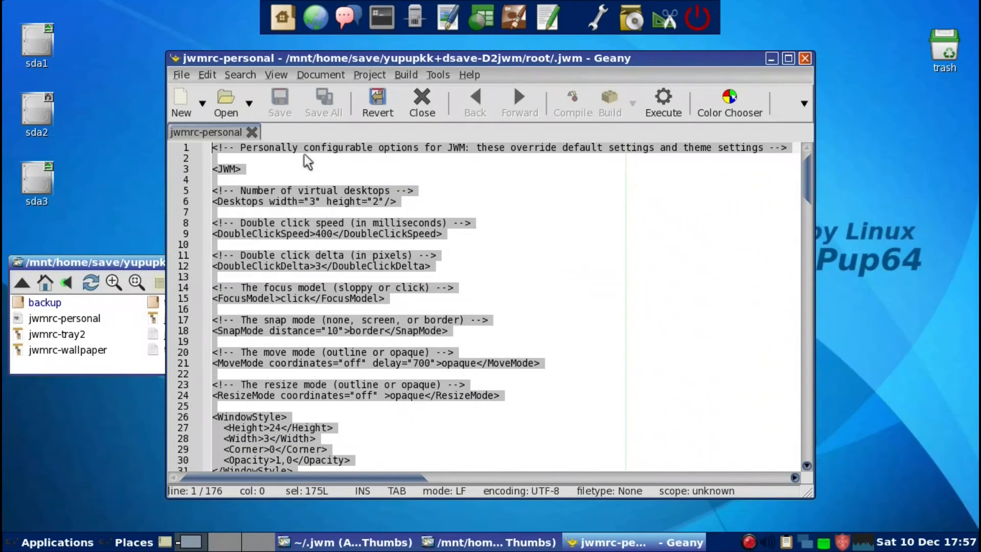
{"action": "left_click_drag", "start_coordinate": [394, 59], "coordinate": [484, 144]}
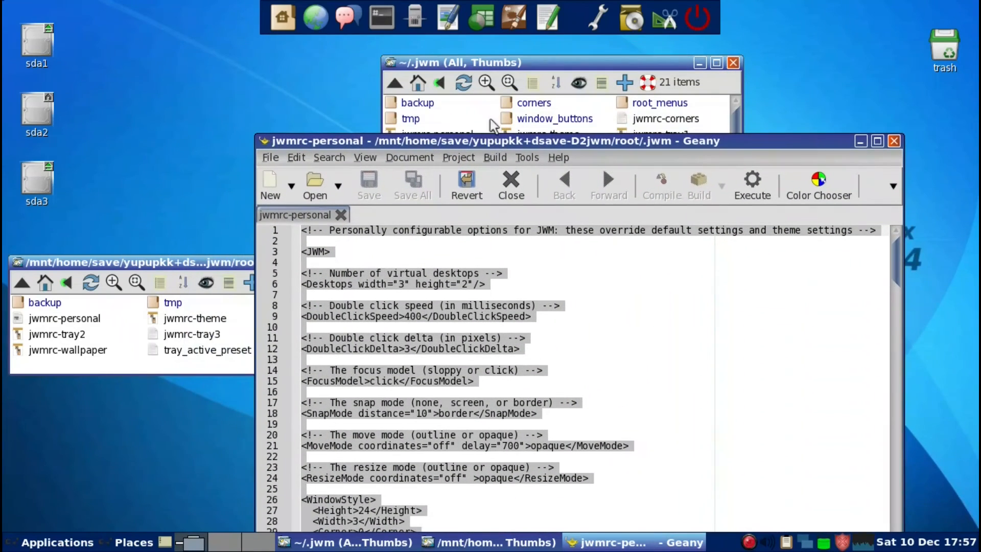
{"action": "left_click", "coordinate": [488, 80]}
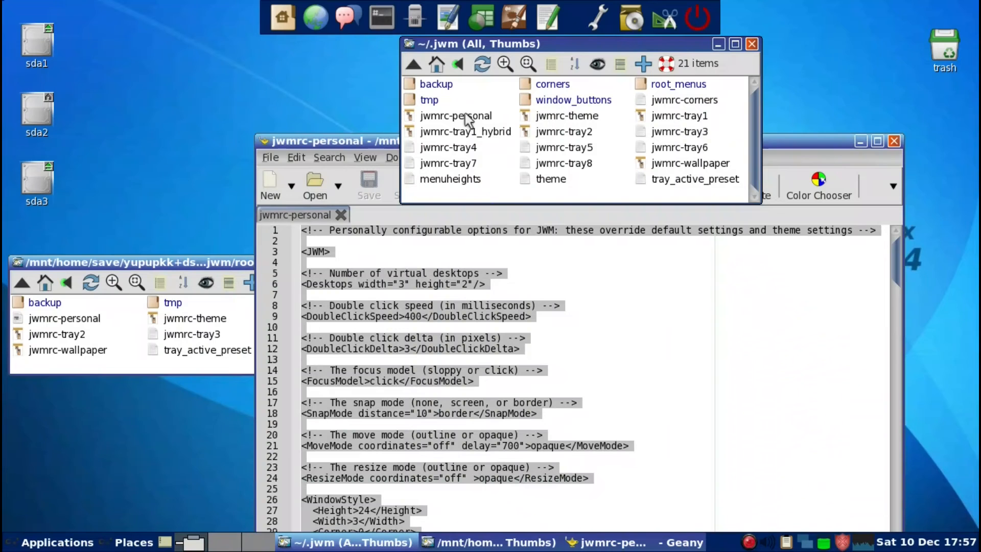
{"action": "left_click_drag", "start_coordinate": [465, 113], "coordinate": [534, 260]}
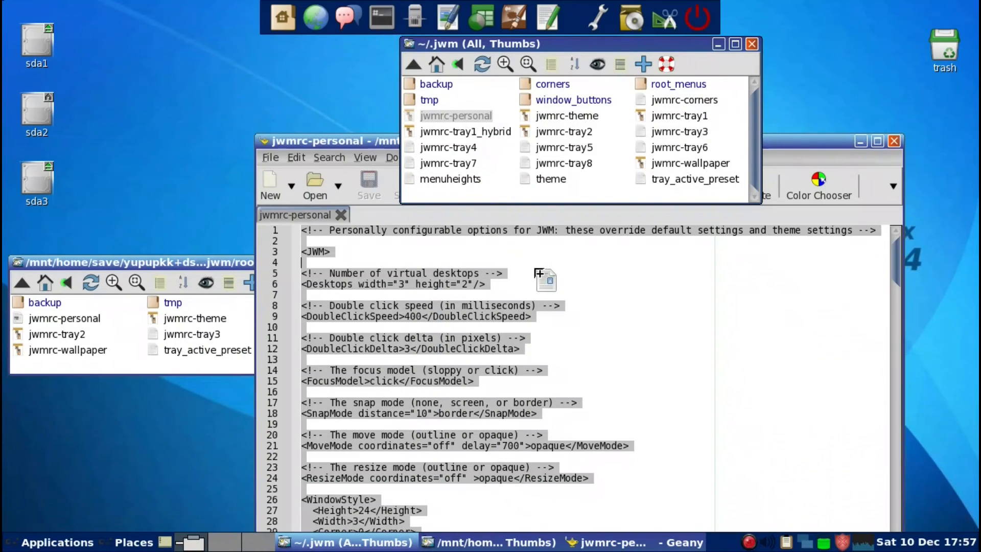
{"action": "left_click", "coordinate": [553, 273]}
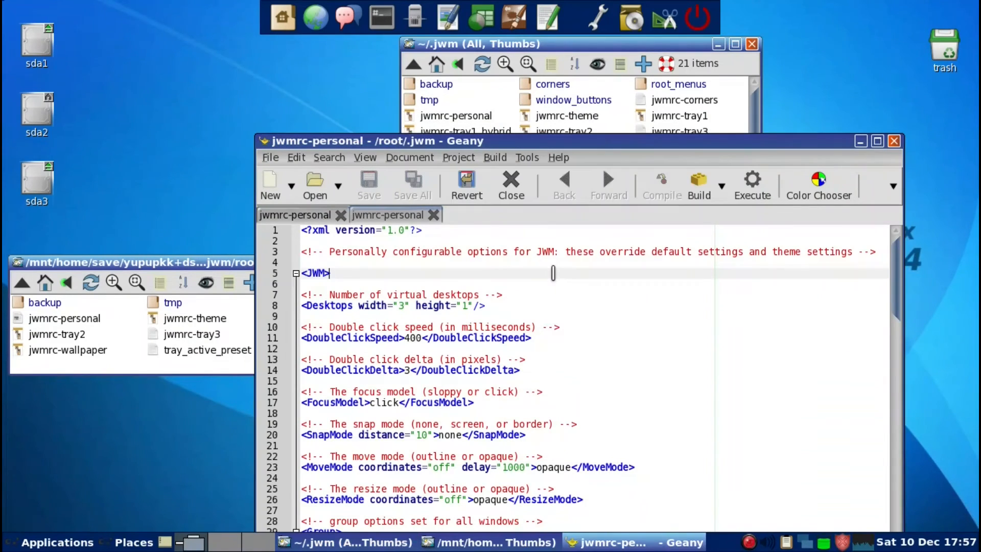
Replace the whole content of the home jwmrc-personal with the copied text, save the file and close Geany
{"action": "key", "text": "ctrl+a"}
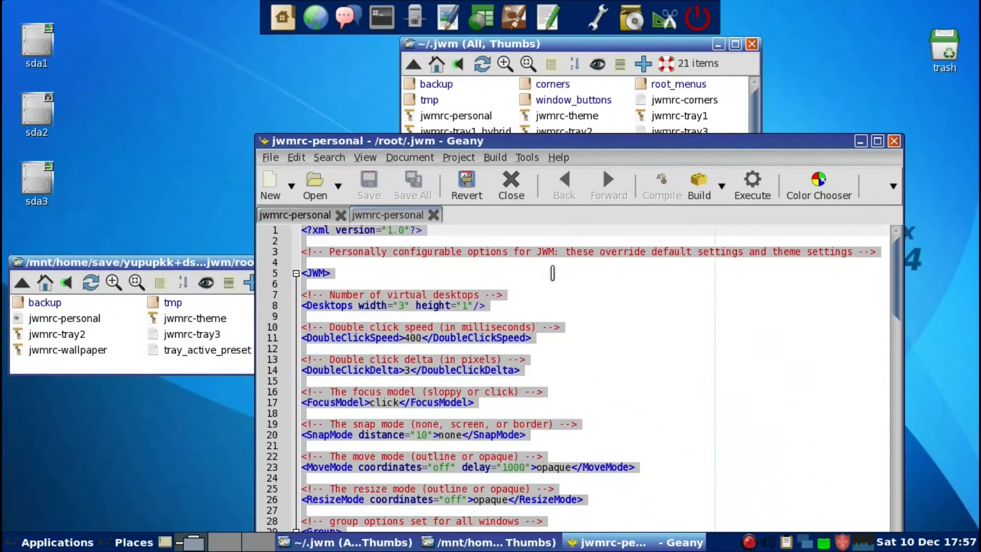
{"action": "key", "text": "ctrl+v"}
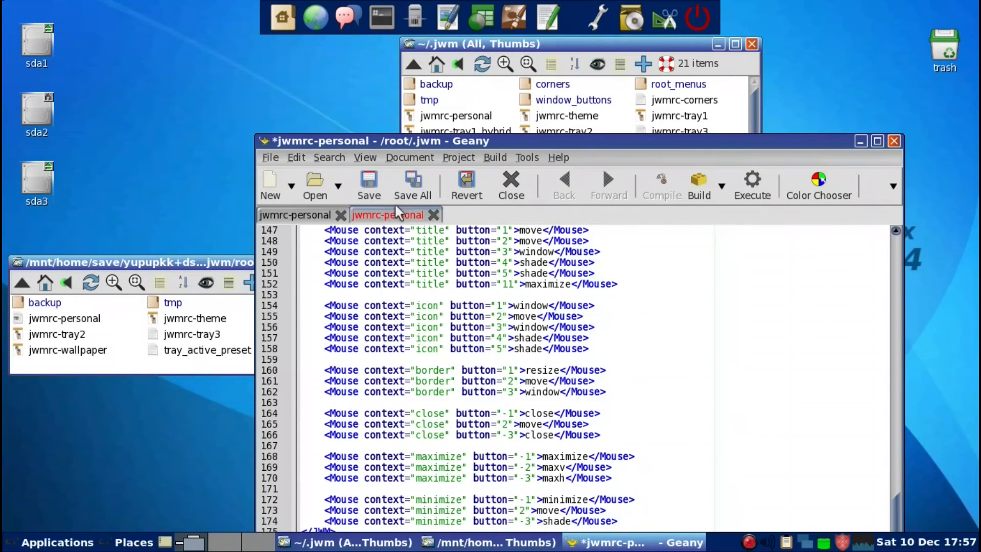
{"action": "left_click", "coordinate": [382, 194]}
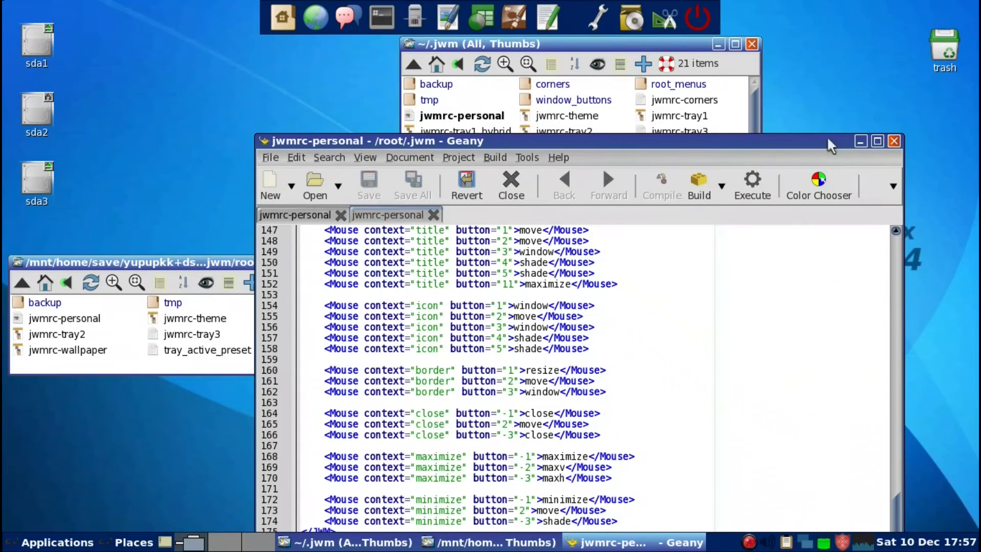
{"action": "left_click", "coordinate": [894, 140]}
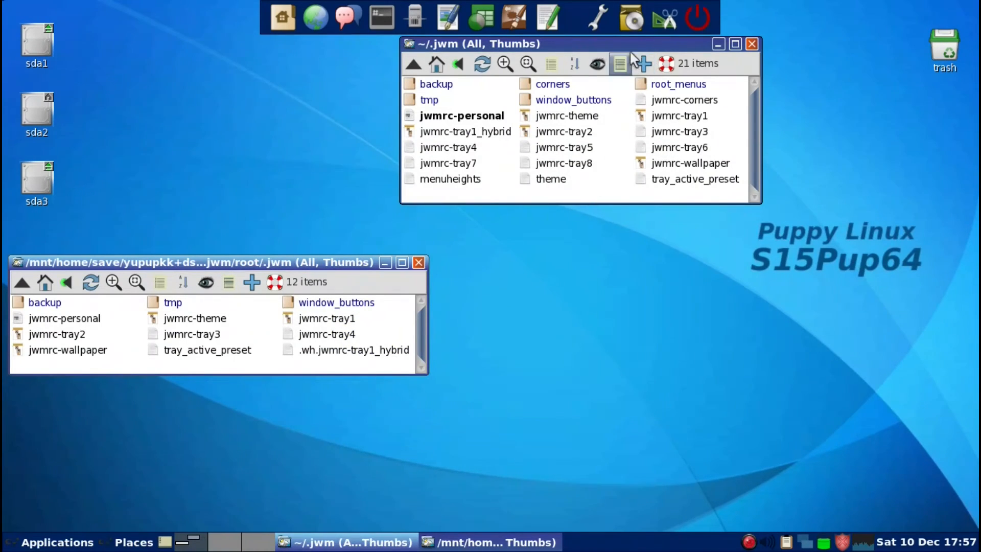
Rename the jwmrc-tray1 file in the home .jwm folder to zjwmrc-tray1
{"action": "left_click_drag", "start_coordinate": [628, 45], "coordinate": [591, 93]}
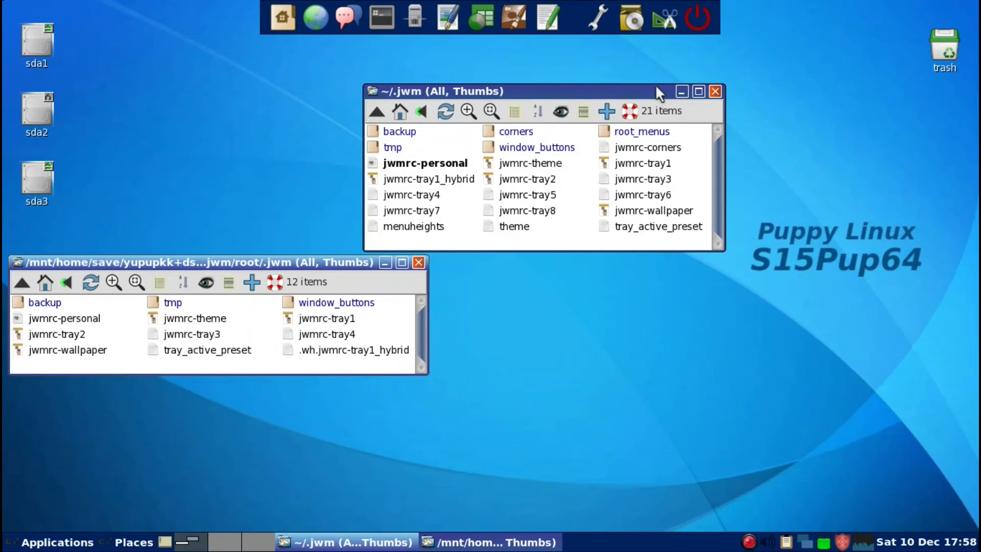
{"action": "left_click_drag", "start_coordinate": [637, 88], "coordinate": [506, 77]}
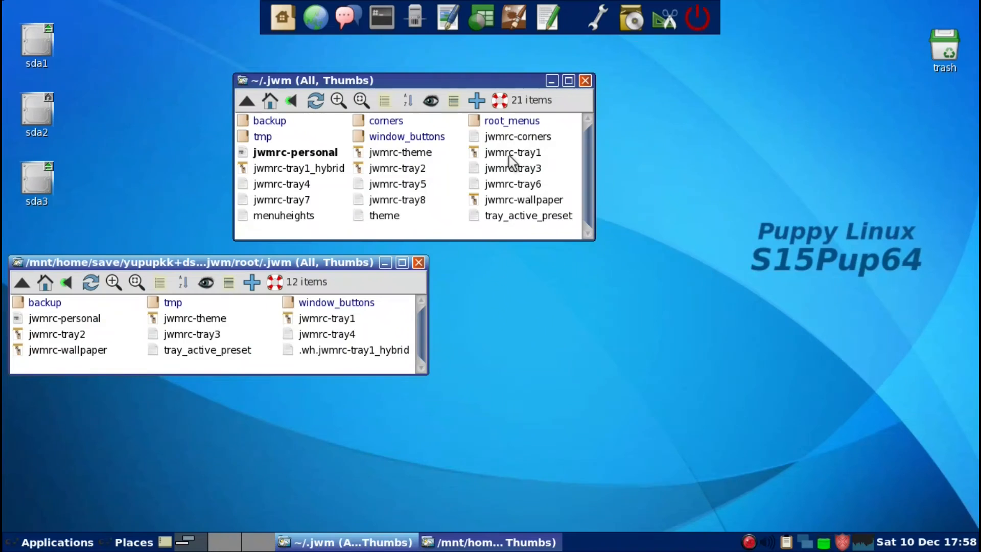
{"action": "key", "text": "F2"}
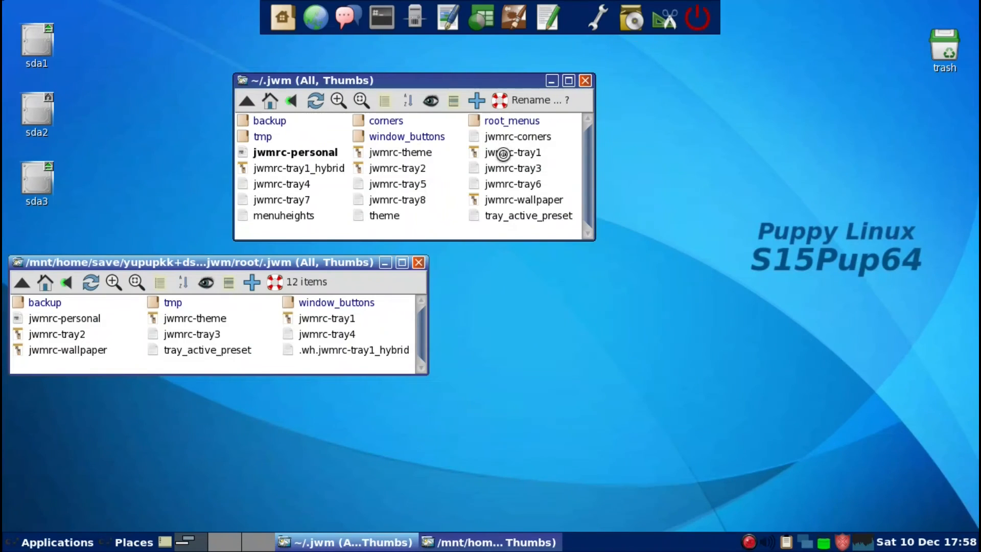
{"action": "left_click", "coordinate": [504, 156]}
{"action": "key", "text": "Left"}
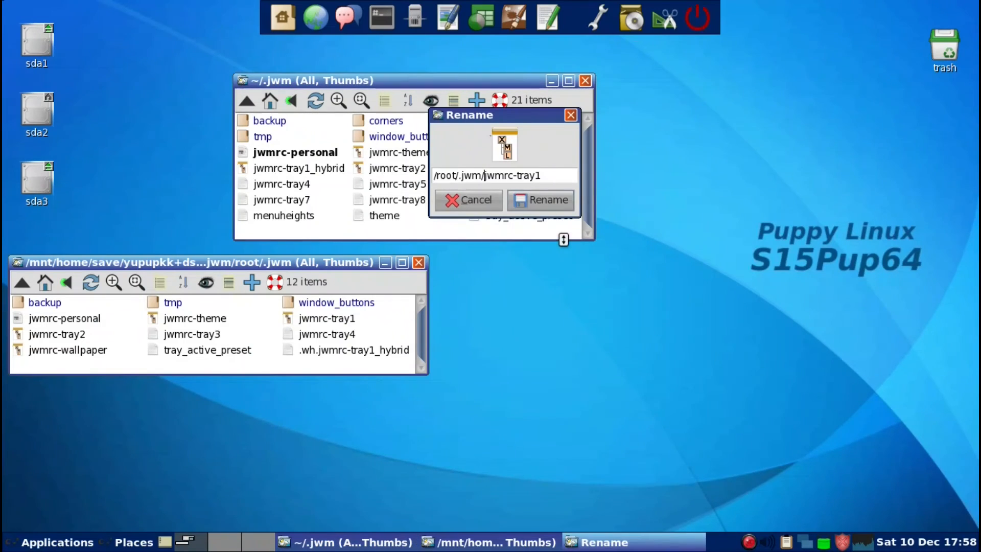
{"action": "type", "text": "z"}
{"action": "left_click", "coordinate": [537, 199]}
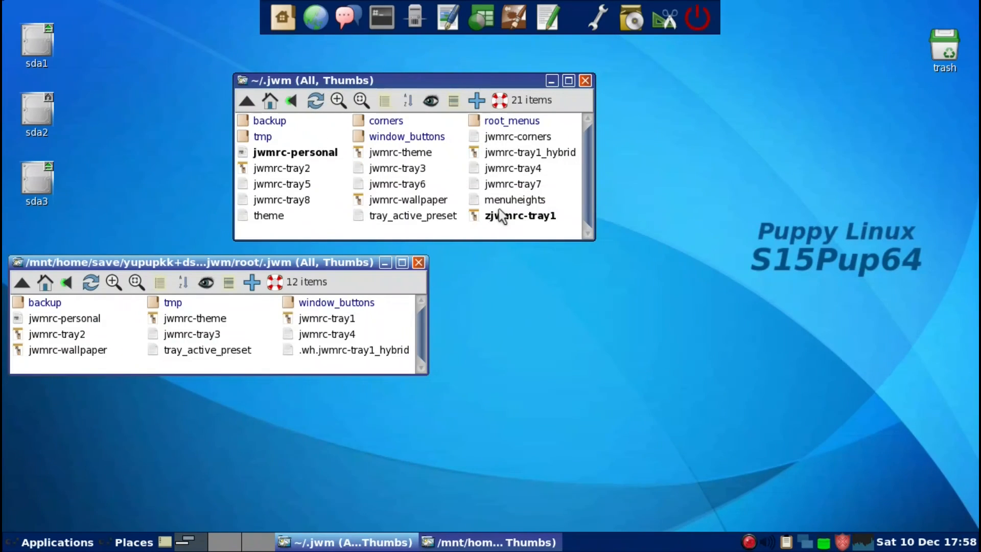
Open the home .jwm folder's jwmrc-tray2 in the Geany text editor and turn on line wrapping
{"action": "right_click", "coordinate": [301, 169]}
{"action": "mouse_move", "coordinate": [305, 172]}
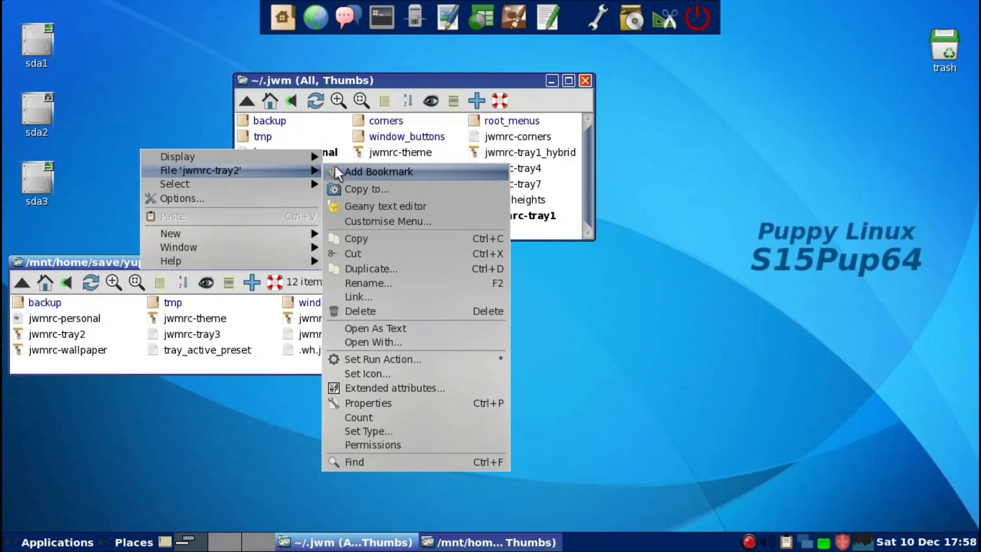
{"action": "left_click", "coordinate": [376, 204]}
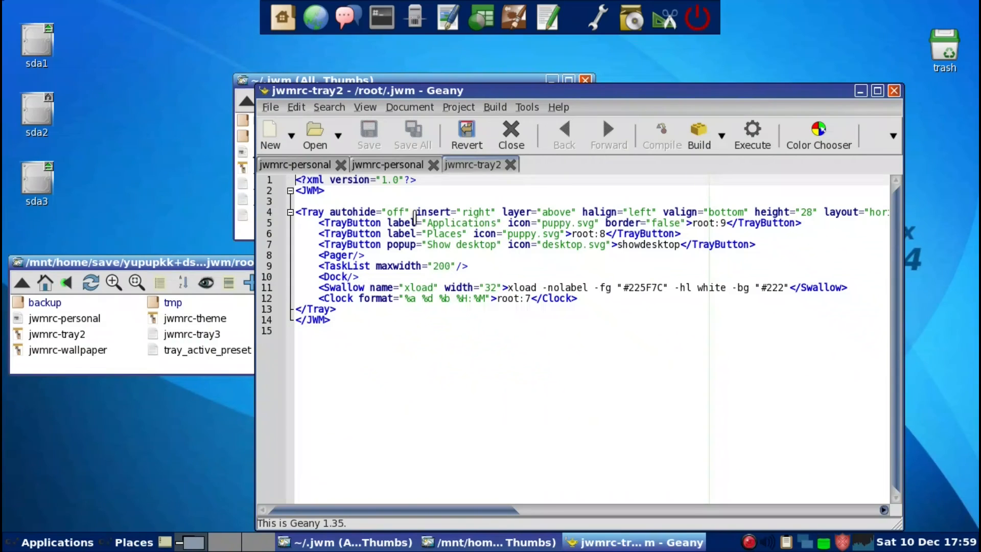
{"action": "left_click", "coordinate": [393, 106]}
{"action": "left_click", "coordinate": [406, 121]}
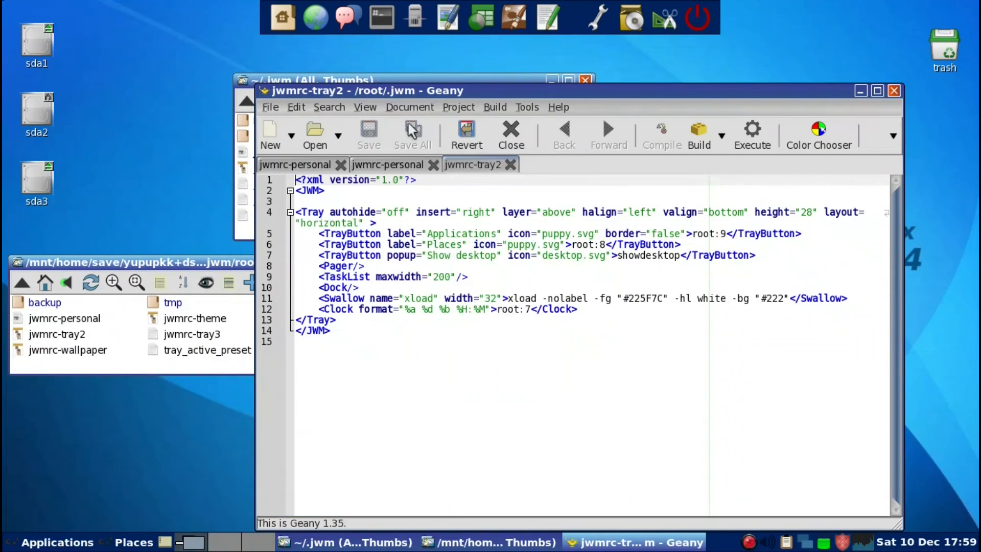
Set Geany's editor font to Monospace 12 in the interface preferences
{"action": "left_click", "coordinate": [302, 110]}
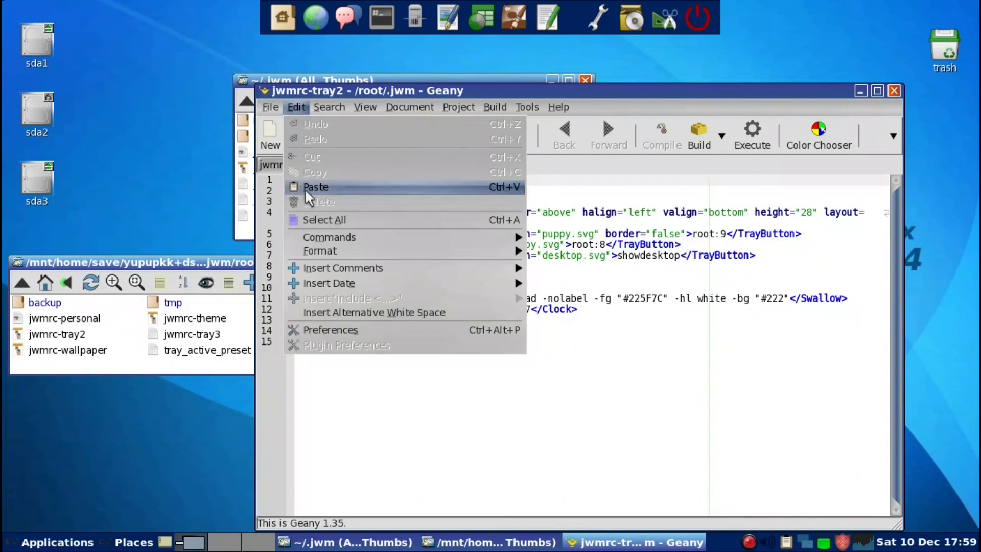
{"action": "left_click", "coordinate": [327, 330]}
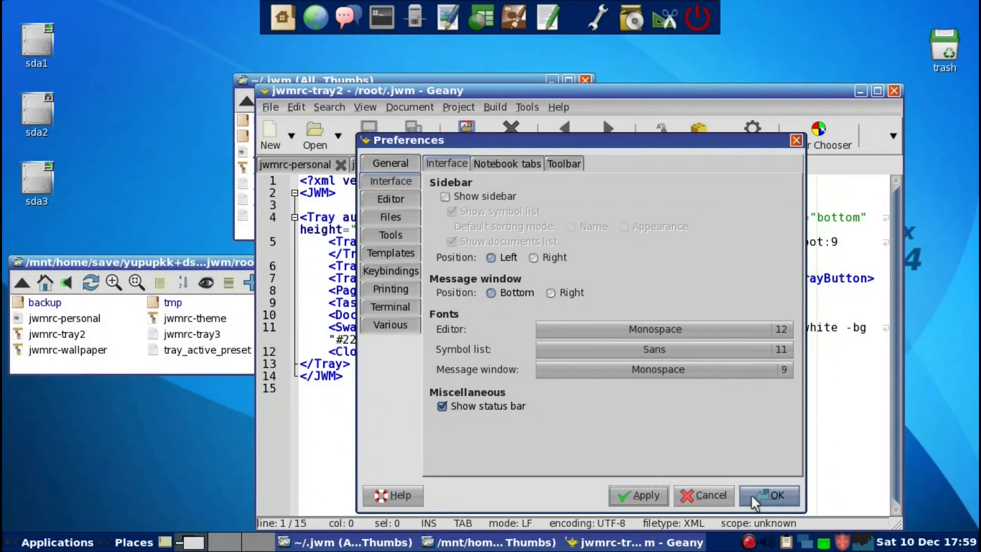
{"action": "left_click", "coordinate": [750, 494]}
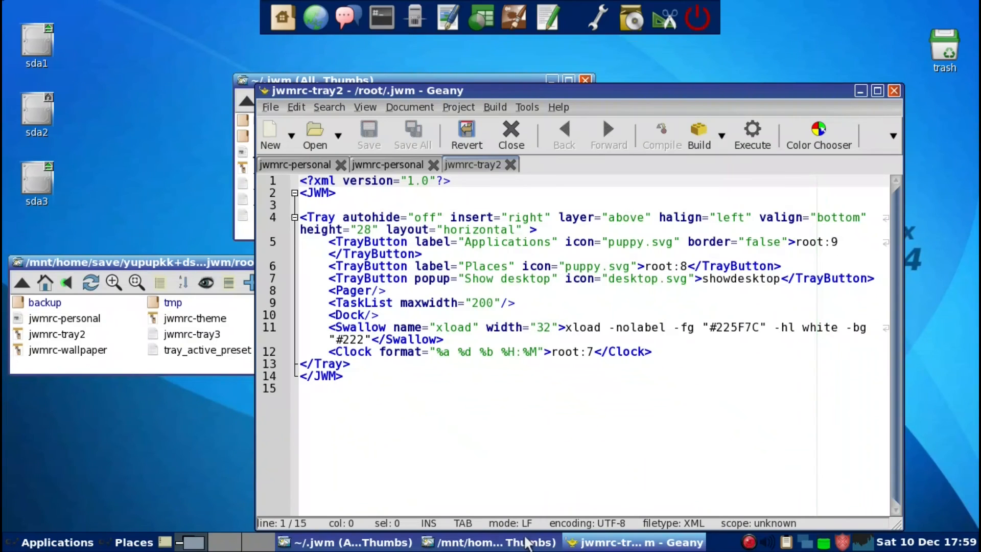
Change the tray's valign value to "top" in jwmrc-tray2 and save the file
{"action": "double_click", "coordinate": [830, 223]}
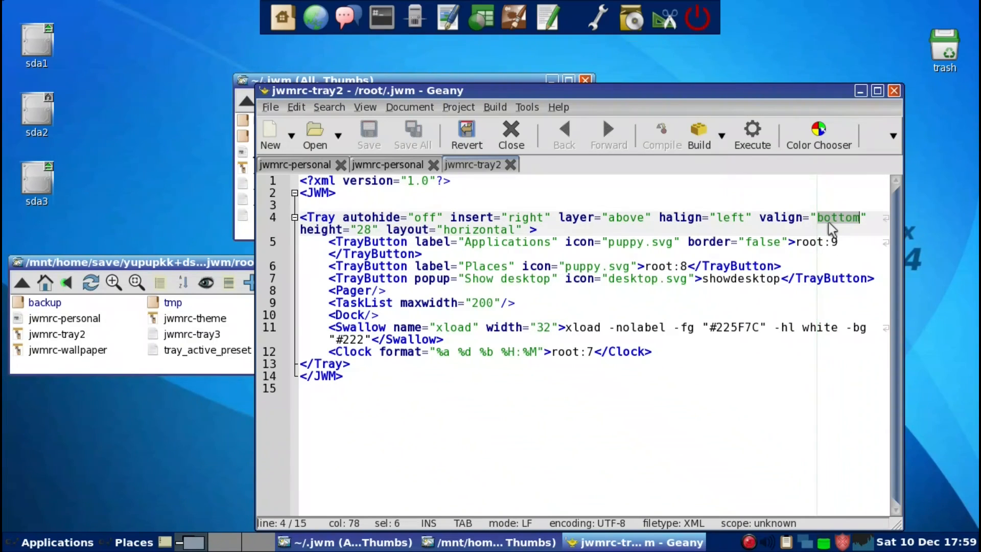
{"action": "type", "text": "top"}
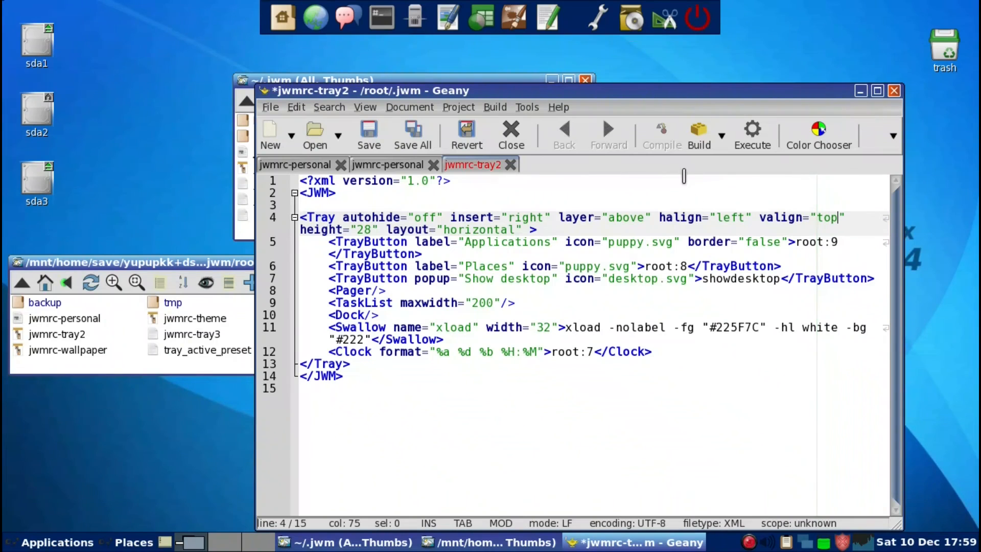
{"action": "left_click", "coordinate": [376, 142]}
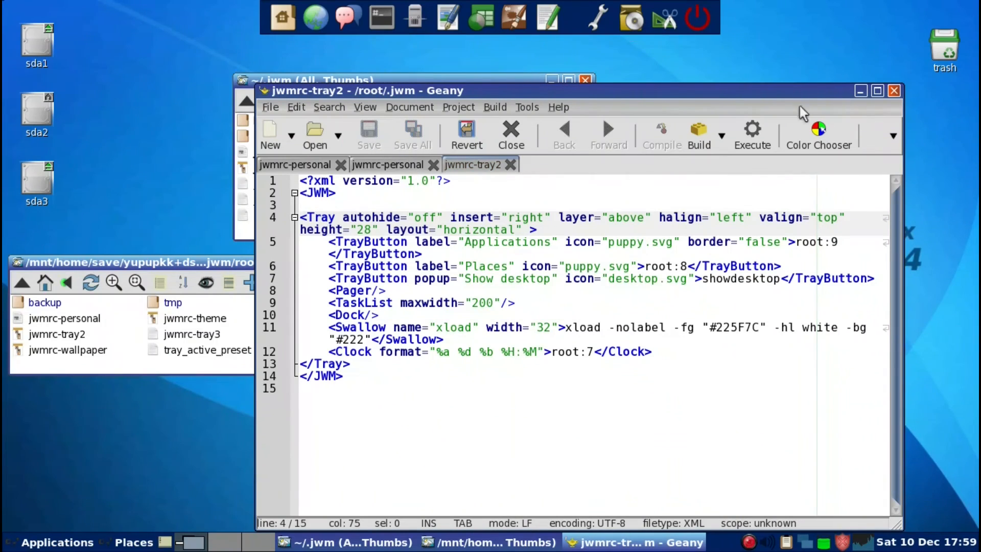
Open a terminal and restart the window manager with the command "jwm -restart &"
{"action": "left_click", "coordinate": [388, 20]}
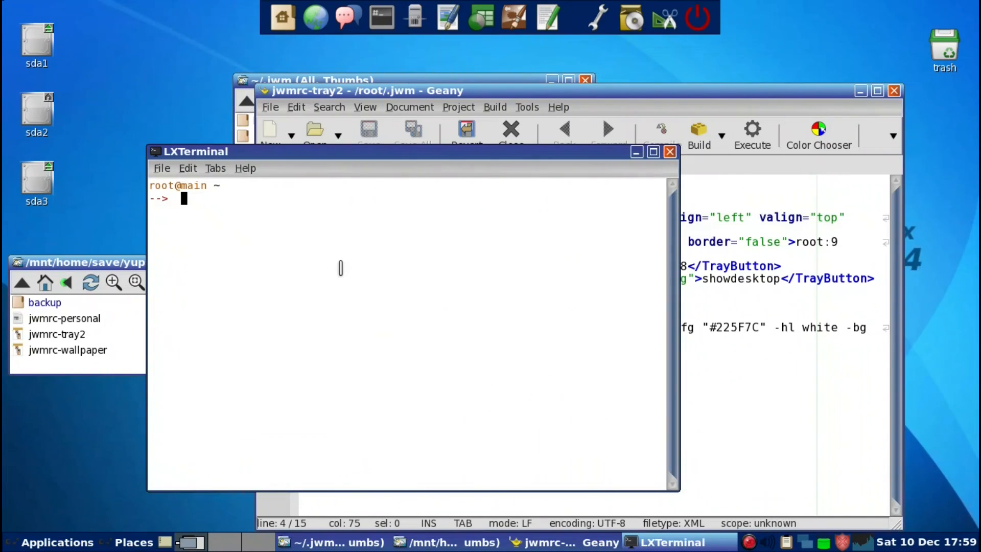
{"action": "type", "text": "res"}
{"action": "key", "text": "BackSpace"}
{"action": "key", "text": "BackSpace"}
{"action": "key", "text": "BackSpace"}
{"action": "type", "text": "jwm -restart &"}
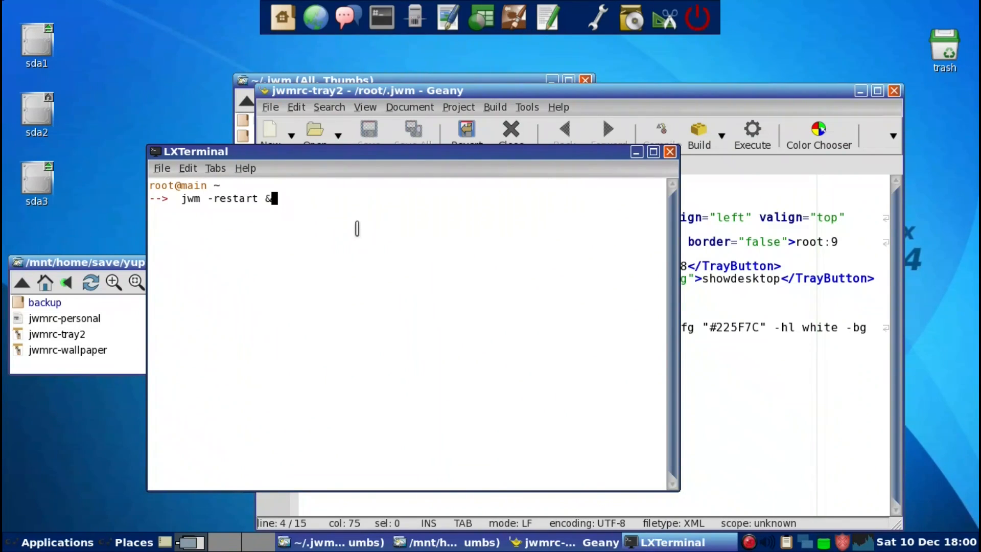
{"action": "key", "text": "Return"}
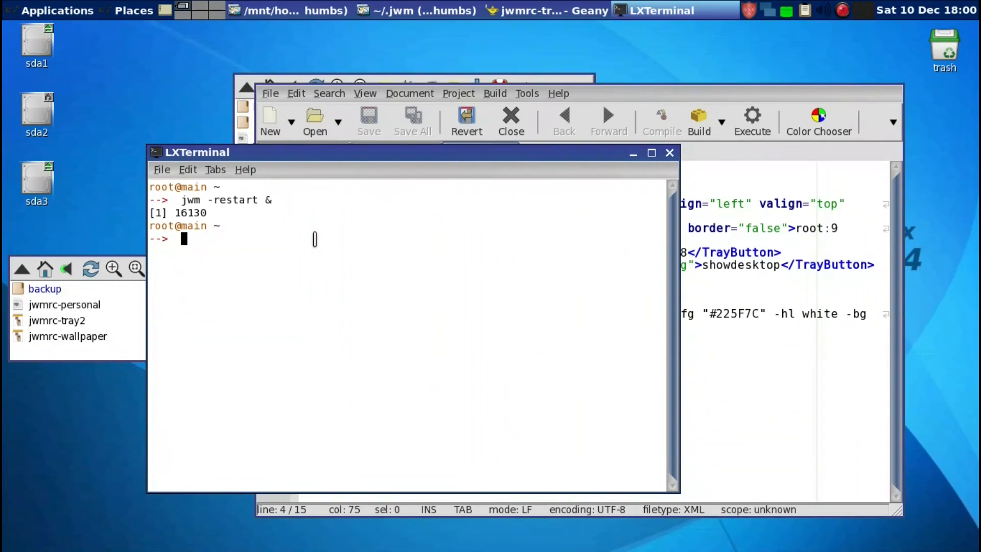
Close the terminal, the Geany editor and both .jwm file manager windows
{"action": "type", "text": "x"}
{"action": "key", "text": "Return"}
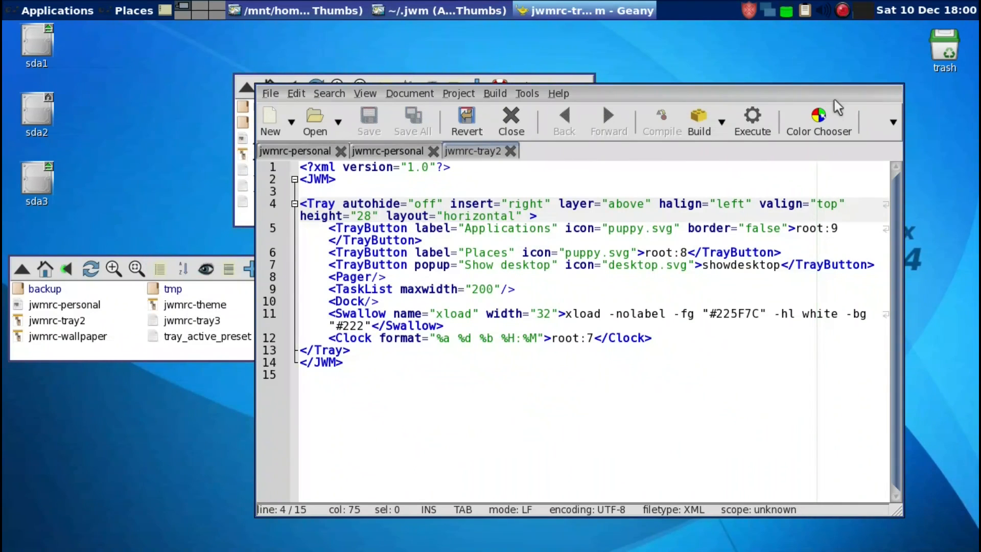
{"action": "key", "text": "ctrl+q"}
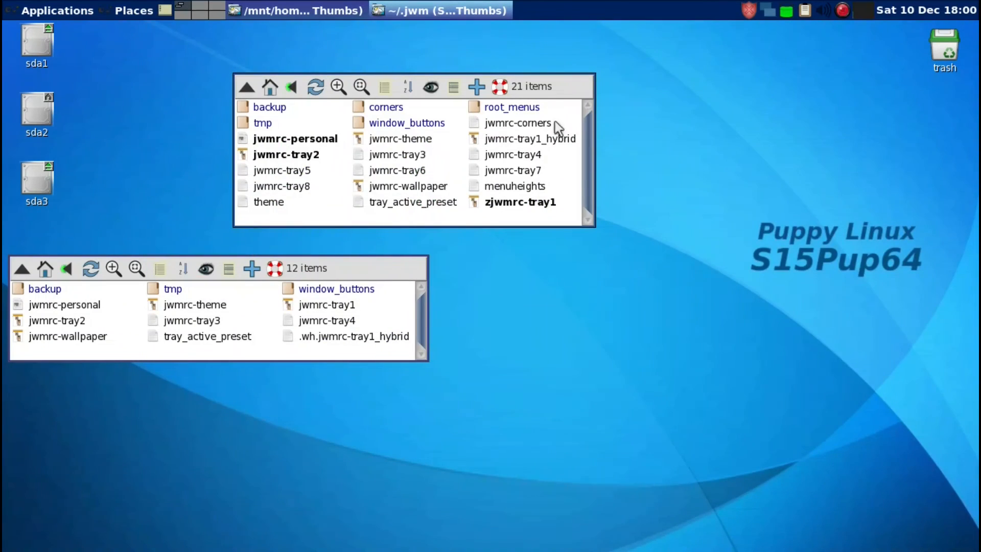
{"action": "key", "text": "ctrl+q"}
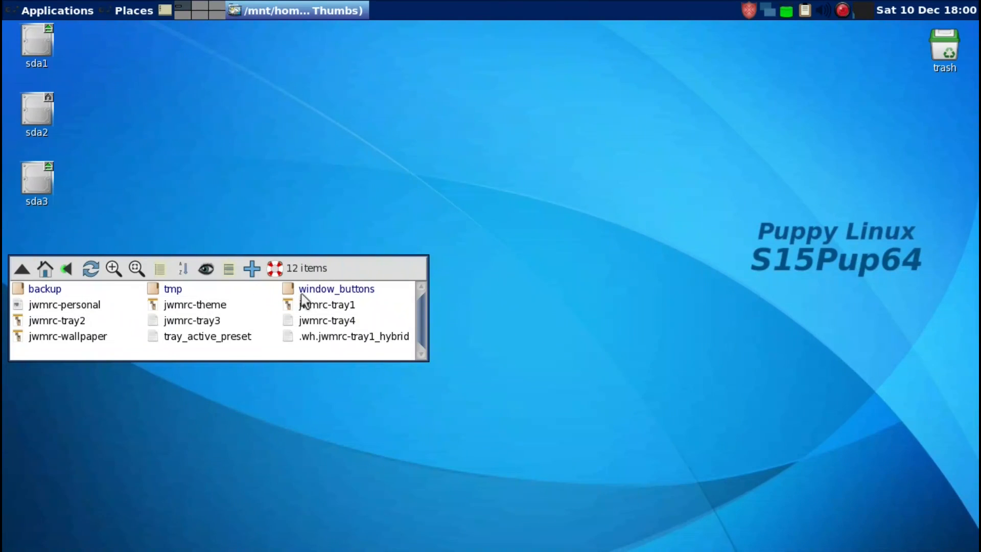
{"action": "key", "text": "ctrl+q"}
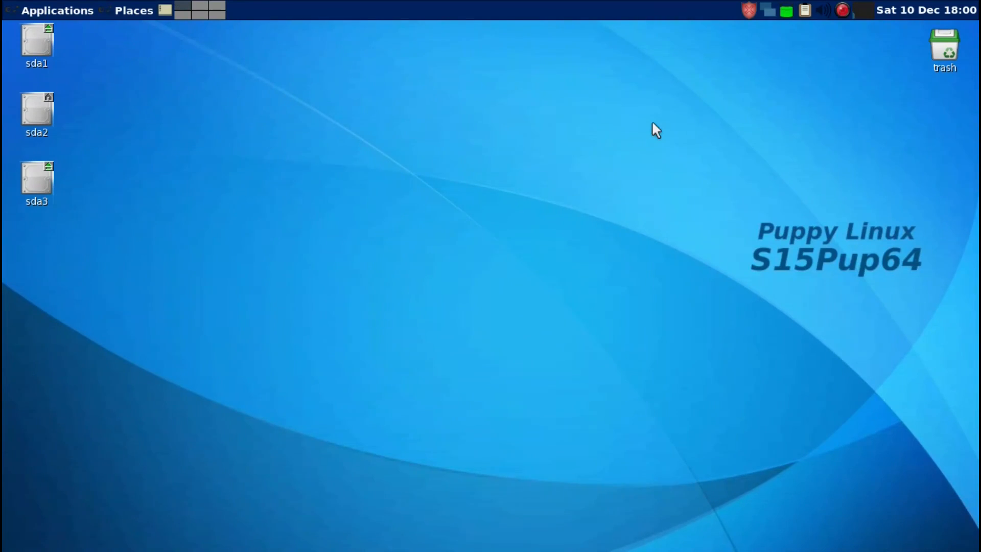